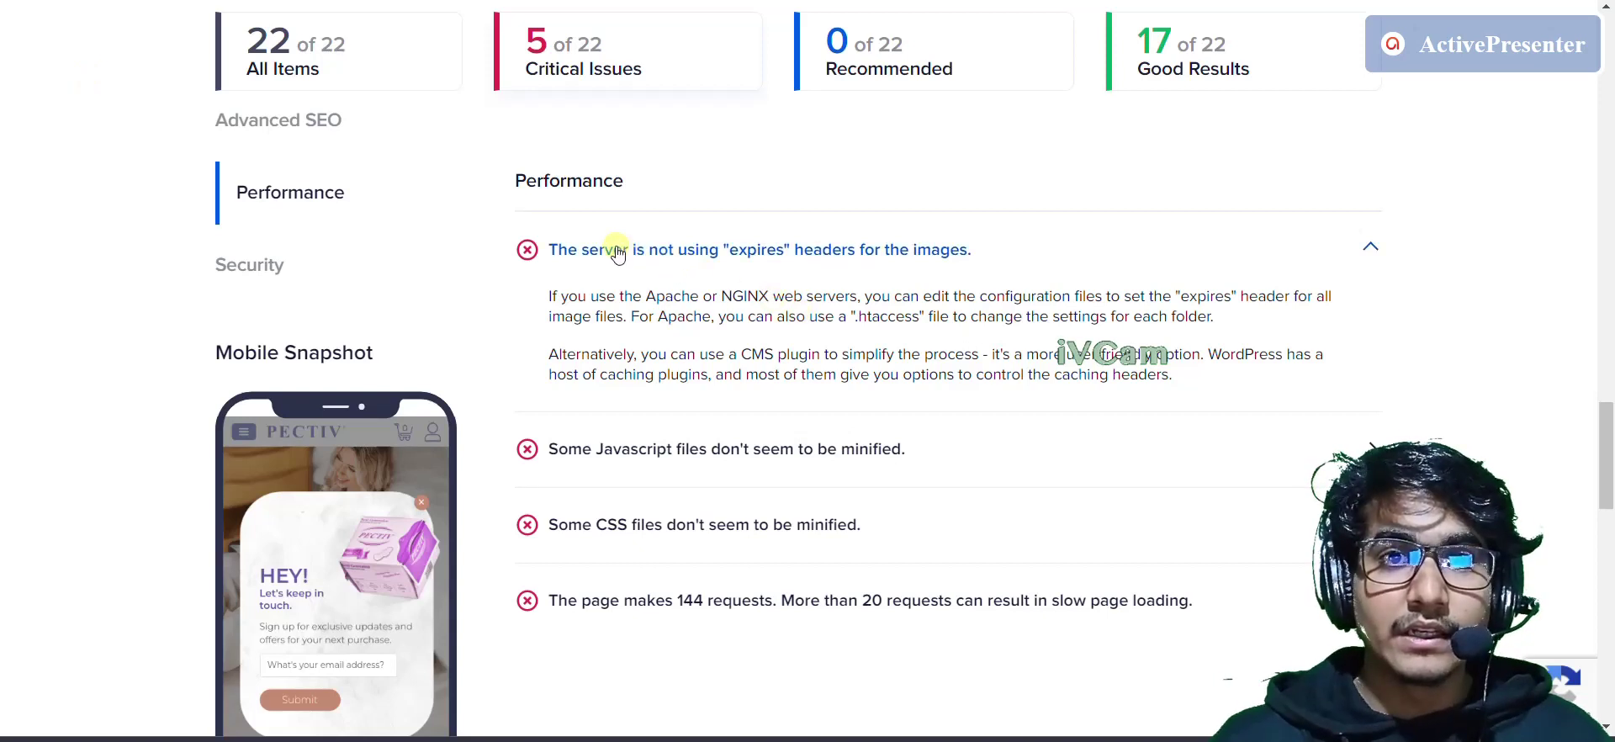
Step: Review the 'expires headers' advice under Performance in the SEO audit report
{"action": "left_click", "coordinate": [618, 254]}
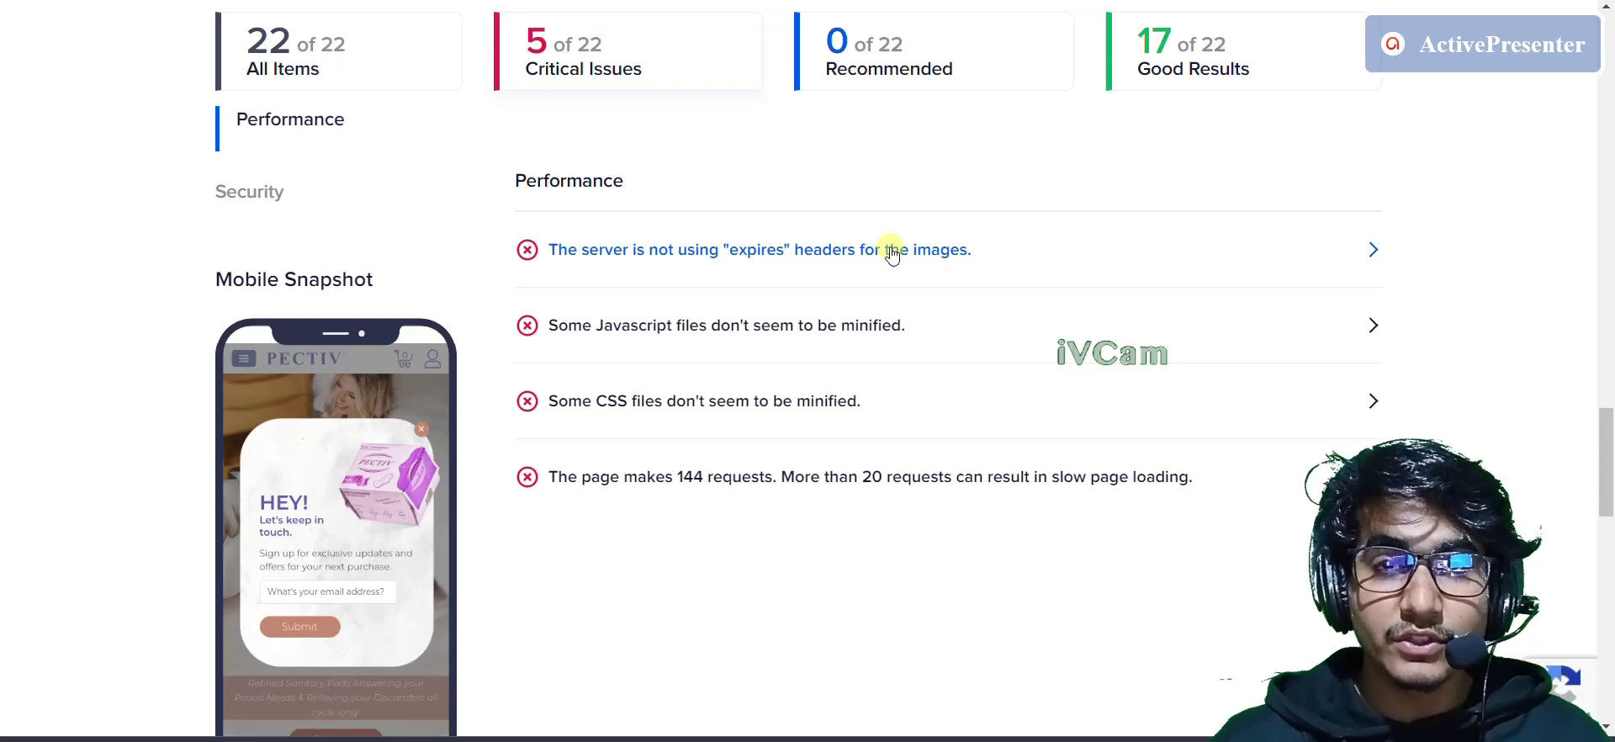
{"action": "left_click", "coordinate": [749, 249]}
{"action": "left_click_drag", "start_coordinate": [498, 183], "coordinate": [636, 195]}
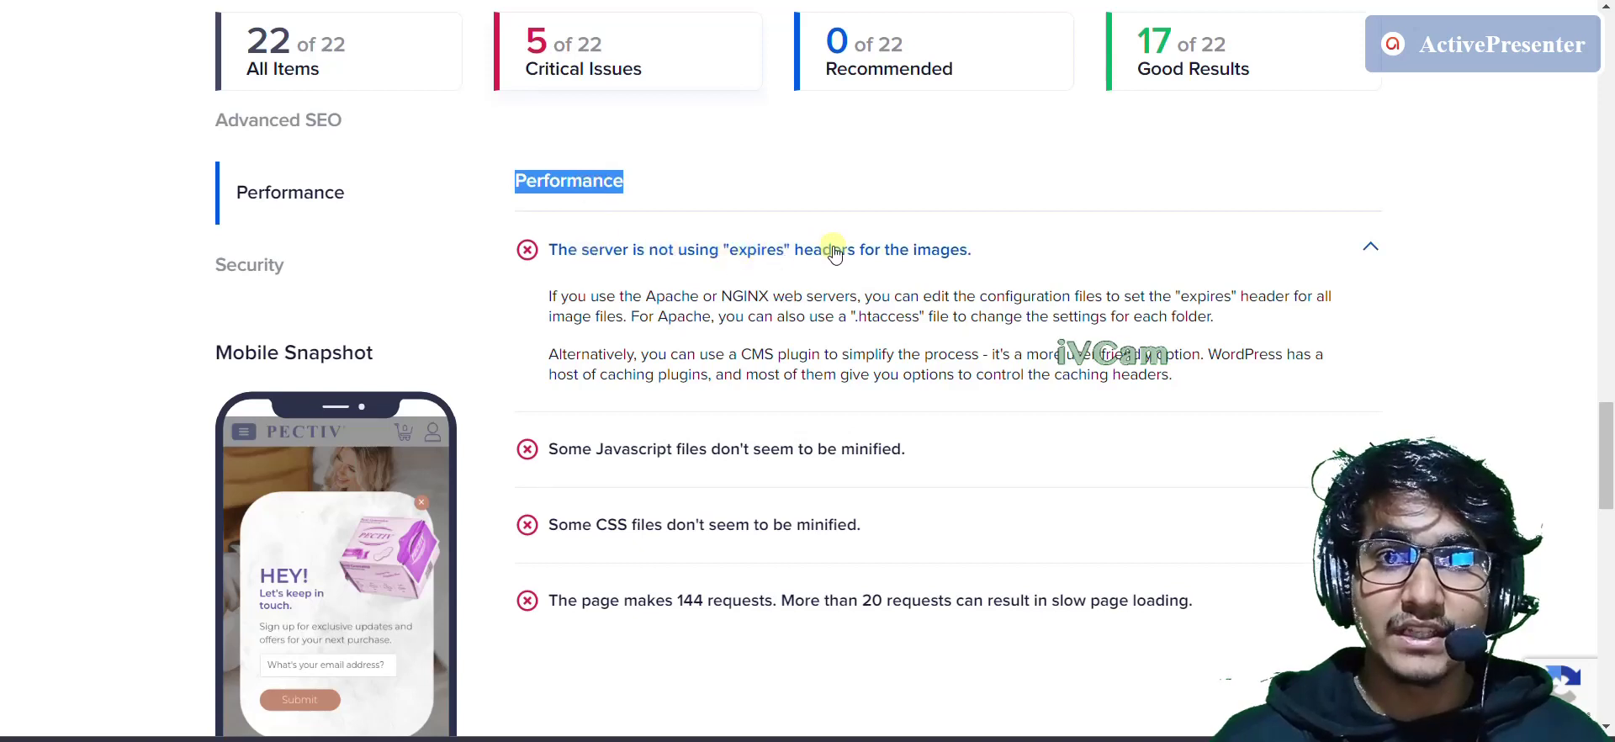
{"action": "left_click", "coordinate": [924, 252]}
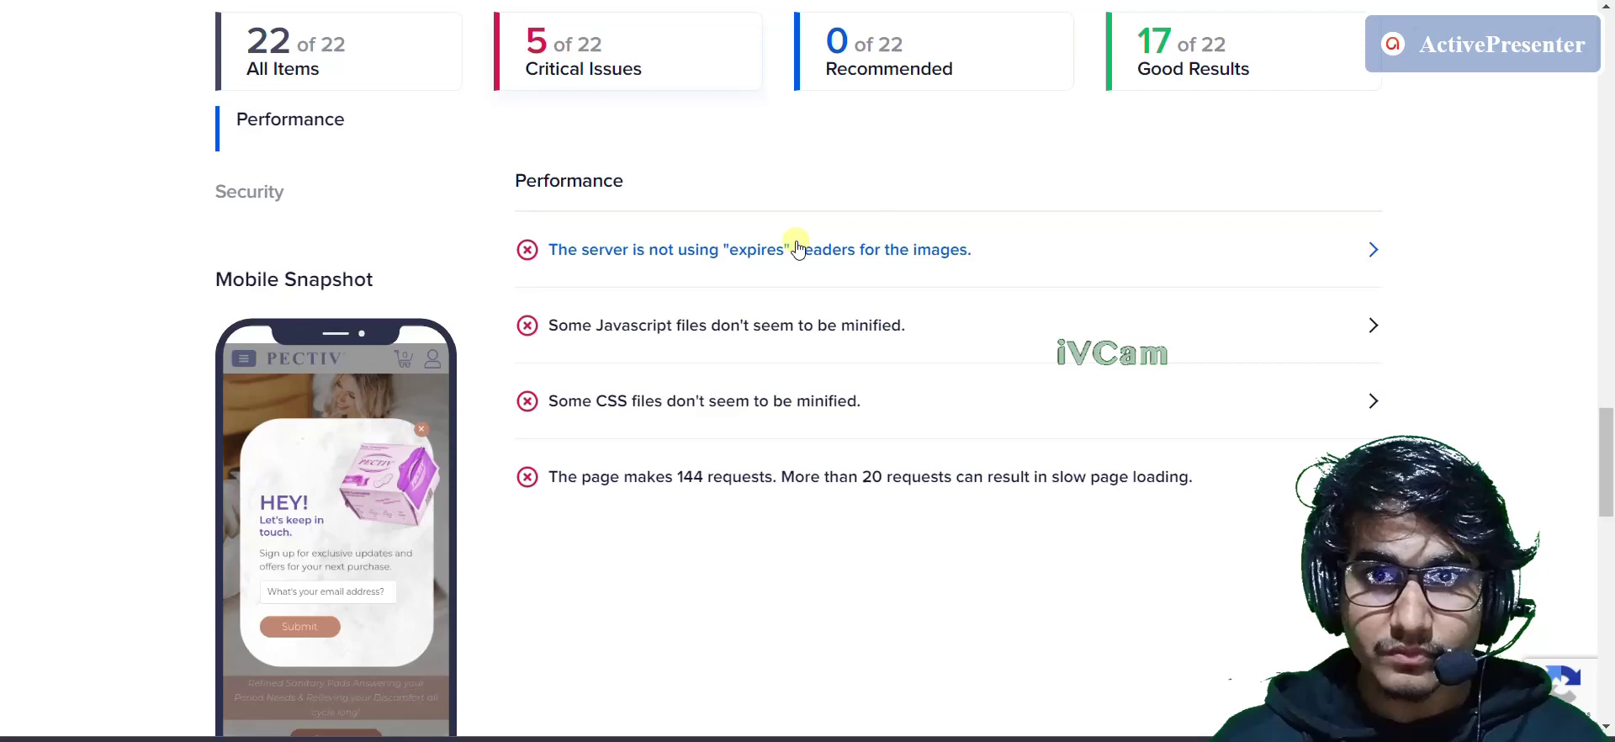
{"action": "left_click", "coordinate": [797, 249]}
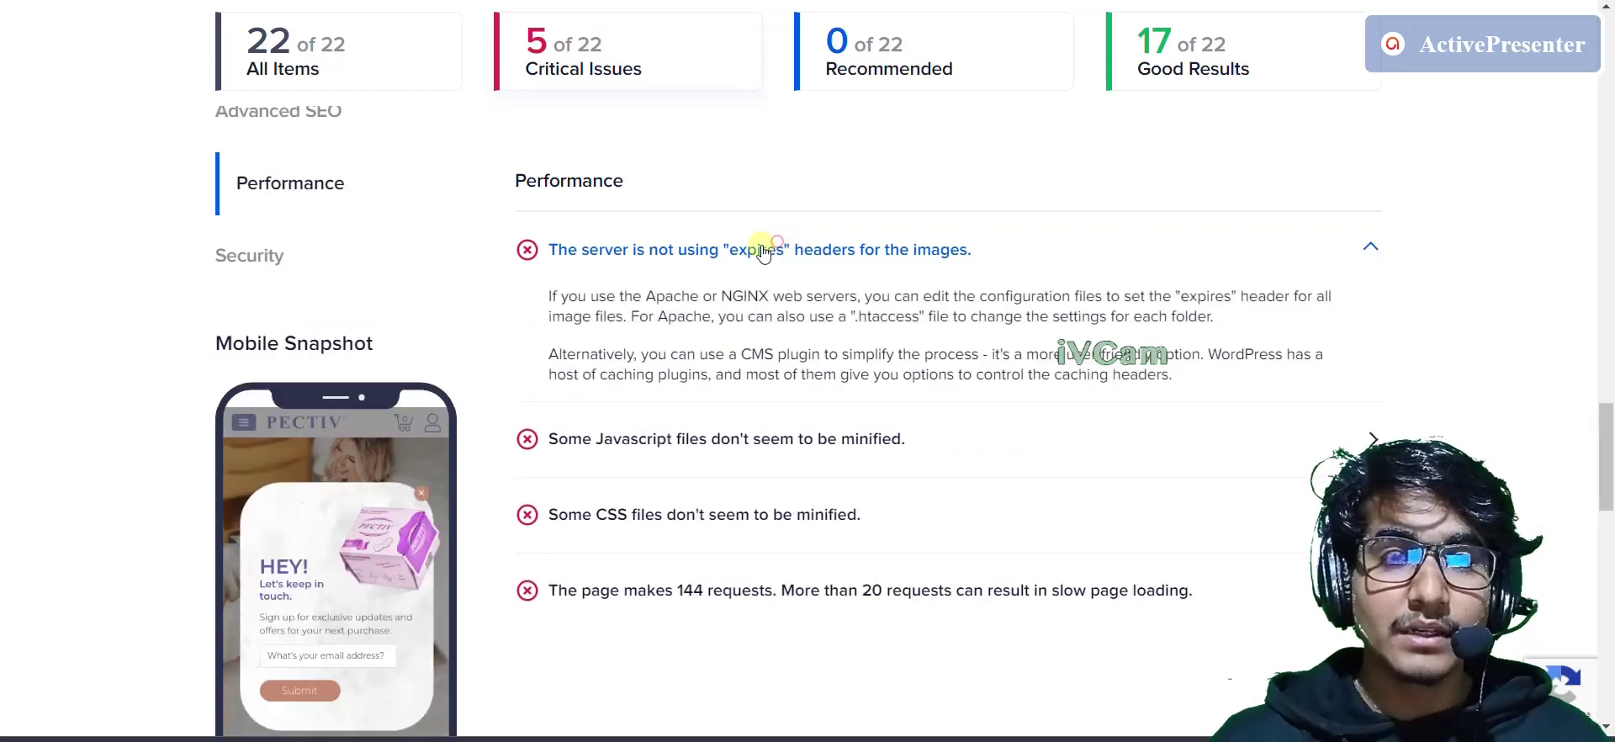
{"action": "mouse_move", "coordinate": [1001, 252]}
{"action": "left_mouse_down"}
{"action": "mouse_move", "coordinate": [707, 277]}
{"action": "mouse_move", "coordinate": [548, 267]}
{"action": "left_mouse_up"}
{"action": "left_click", "coordinate": [624, 268]}
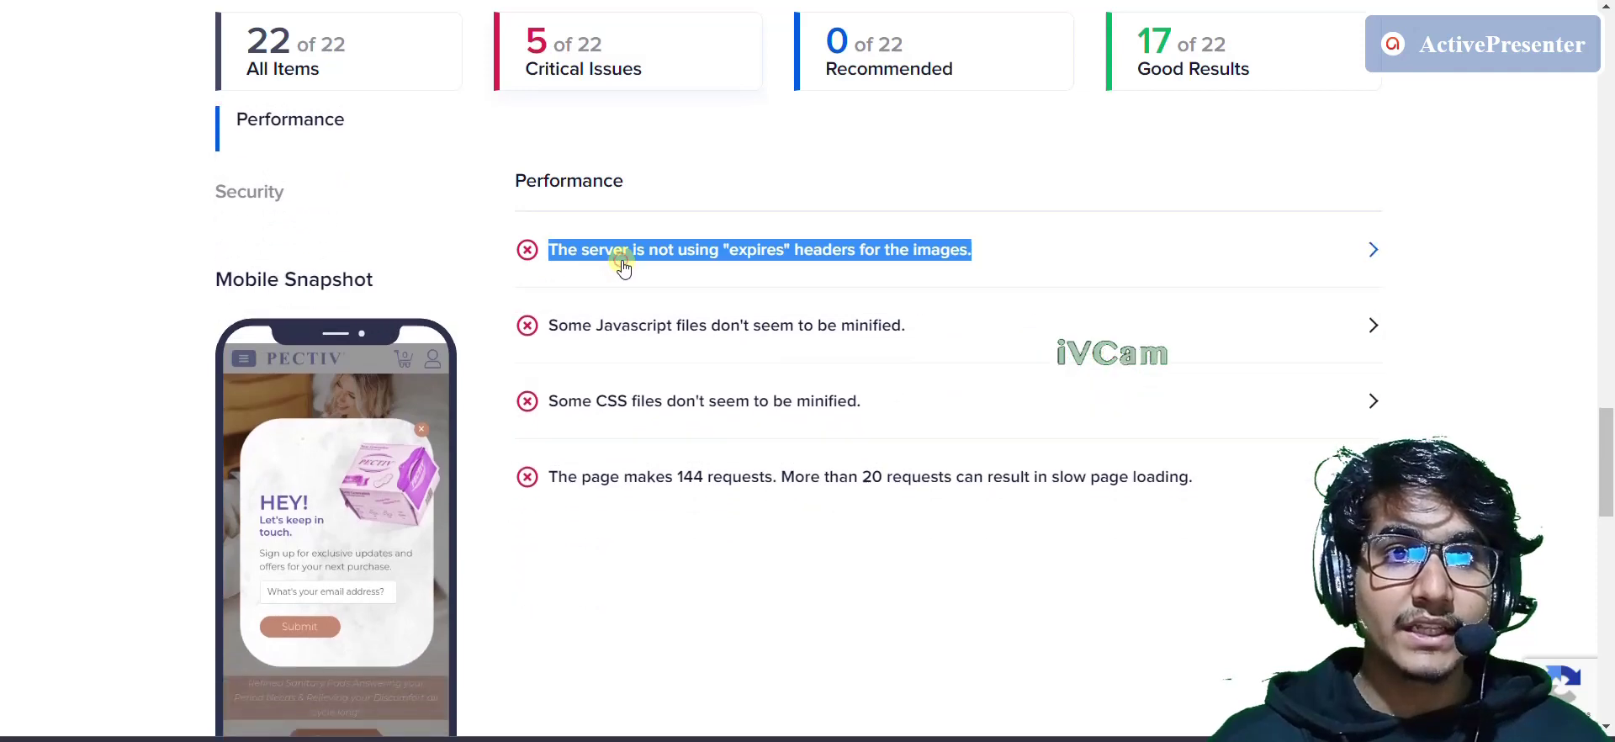
{"action": "left_click", "coordinate": [624, 268]}
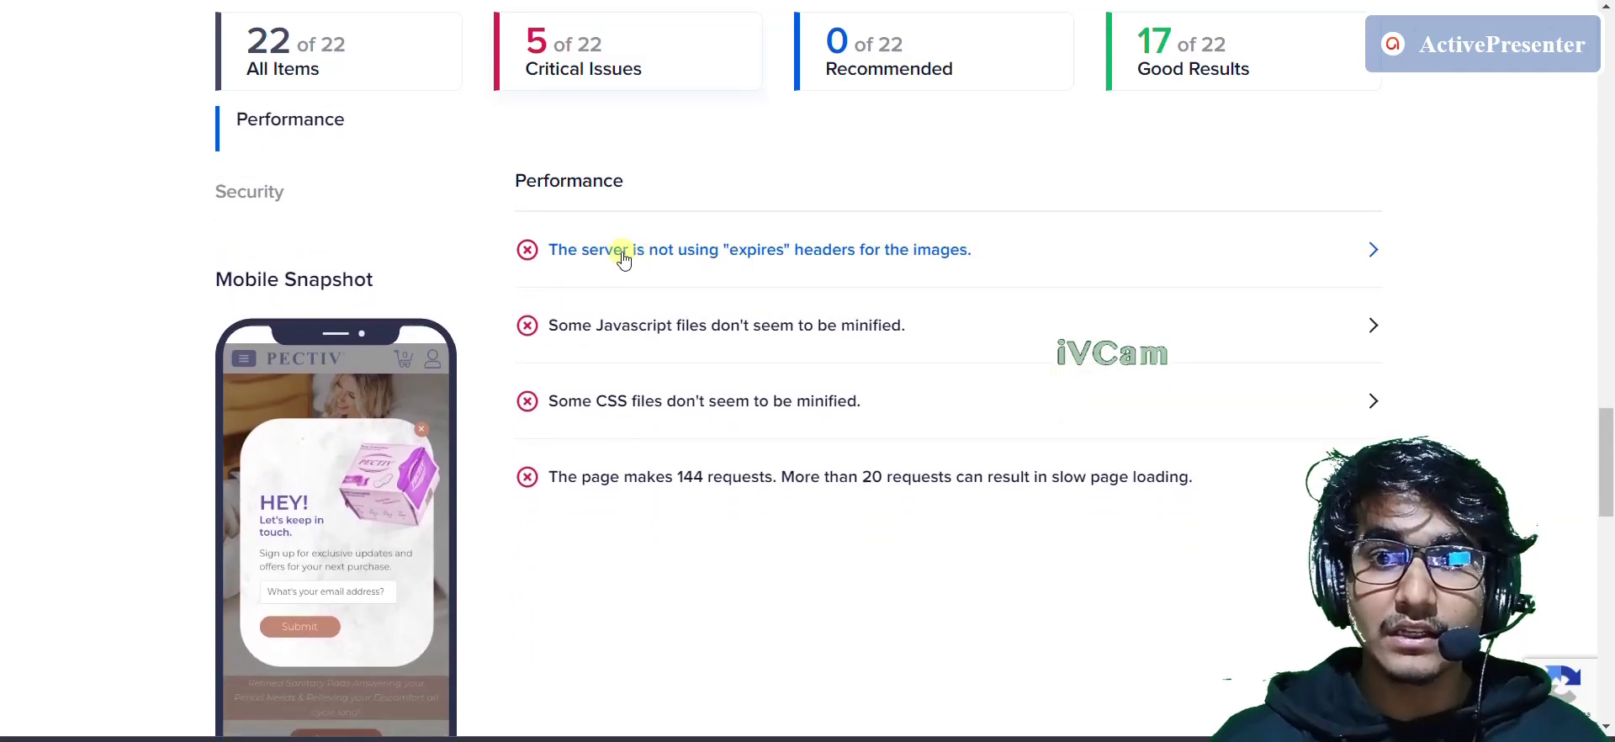
{"action": "key", "text": "ctrl+Tab"}
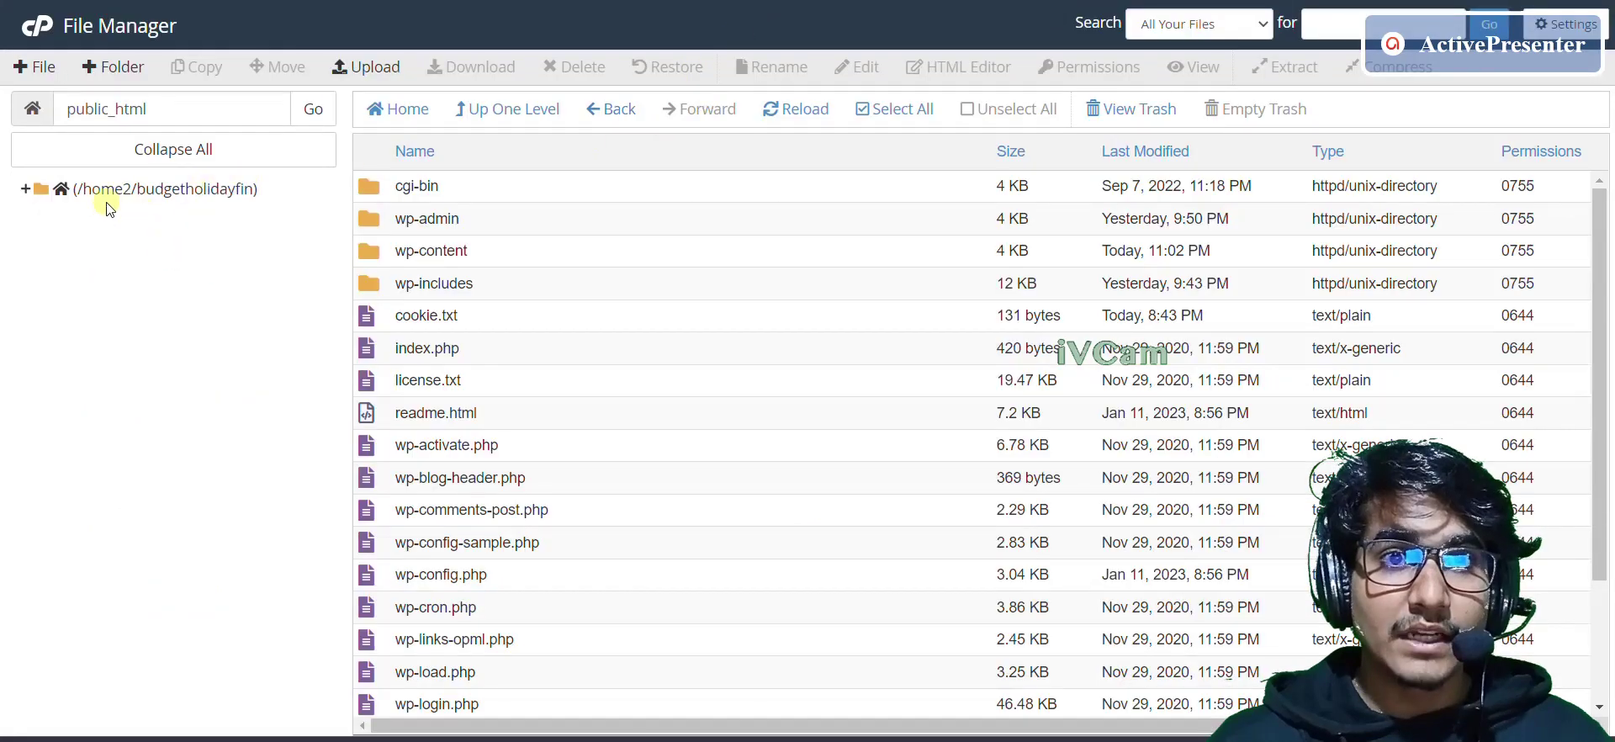
Step: Expand the home directory to public_html and browse its WordPress core files
{"action": "left_click", "coordinate": [26, 189]}
{"action": "left_click", "coordinate": [131, 330]}
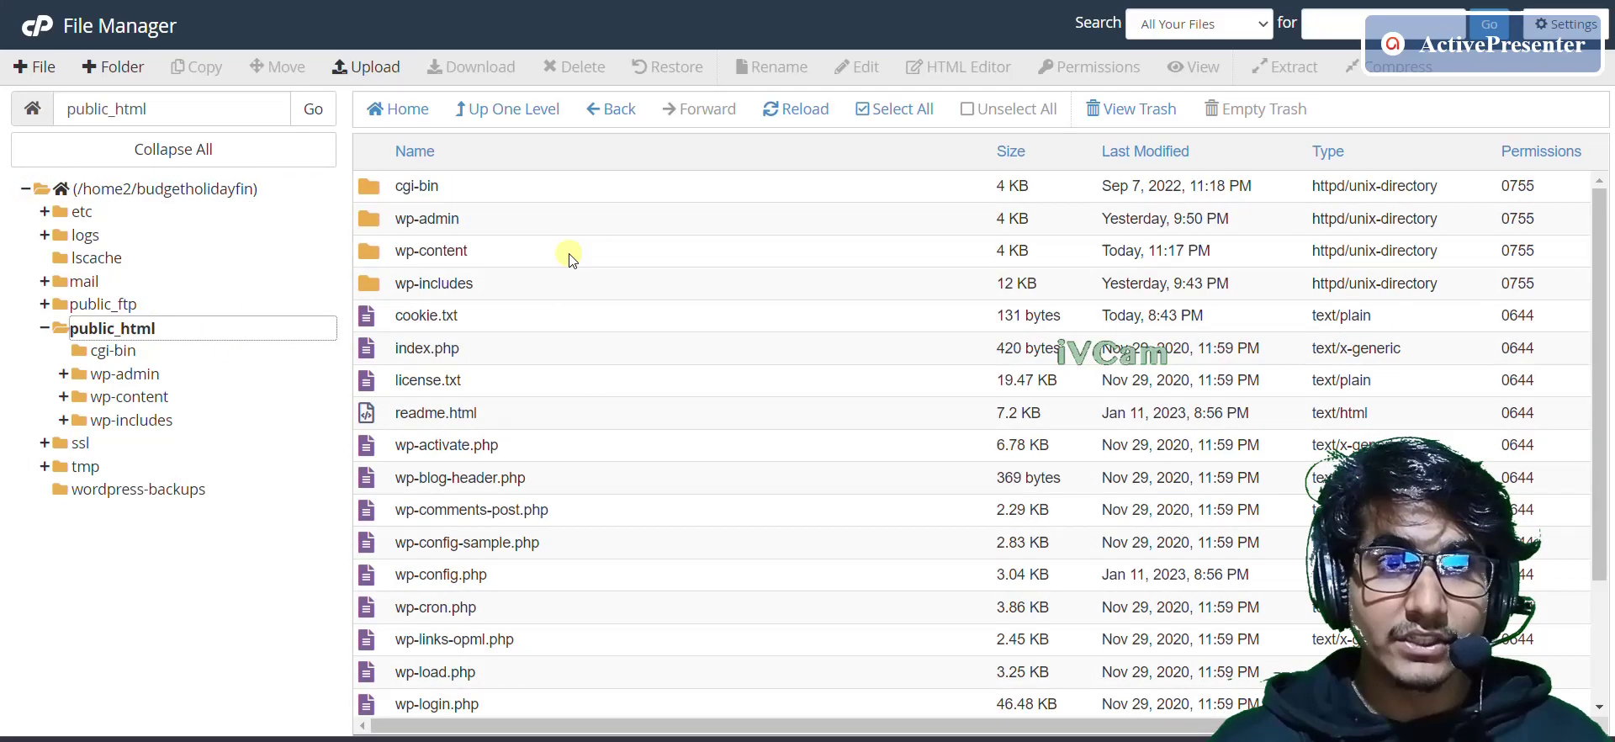
{"action": "scroll", "coordinate": [589, 286], "scroll_direction": "down", "scroll_amount": 2}
{"action": "scroll", "coordinate": [570, 257], "scroll_direction": "up", "scroll_amount": 2}
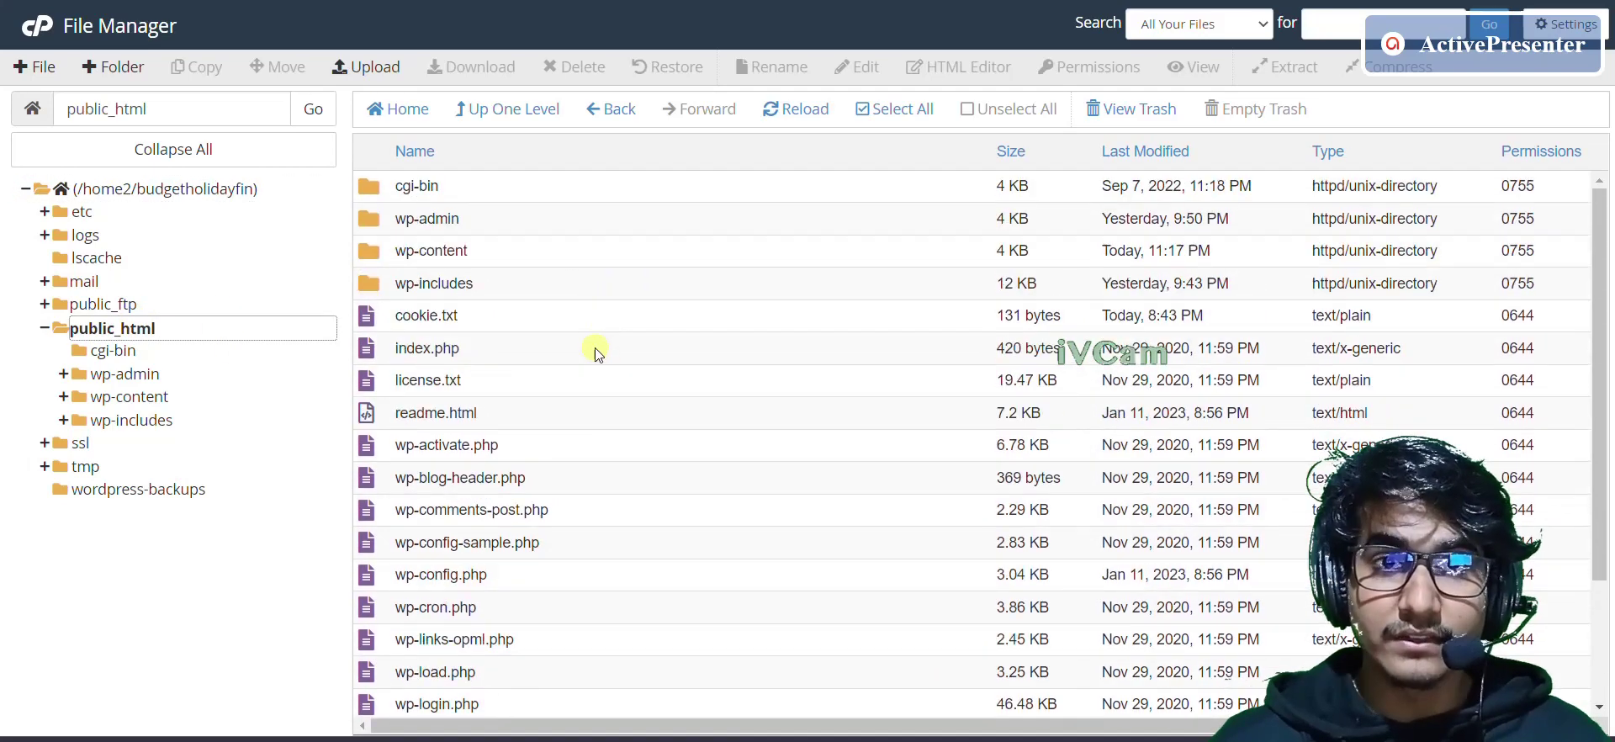
{"action": "scroll", "coordinate": [589, 354], "scroll_direction": "down", "scroll_amount": 2}
{"action": "scroll", "coordinate": [504, 404], "scroll_direction": "up", "scroll_amount": 2}
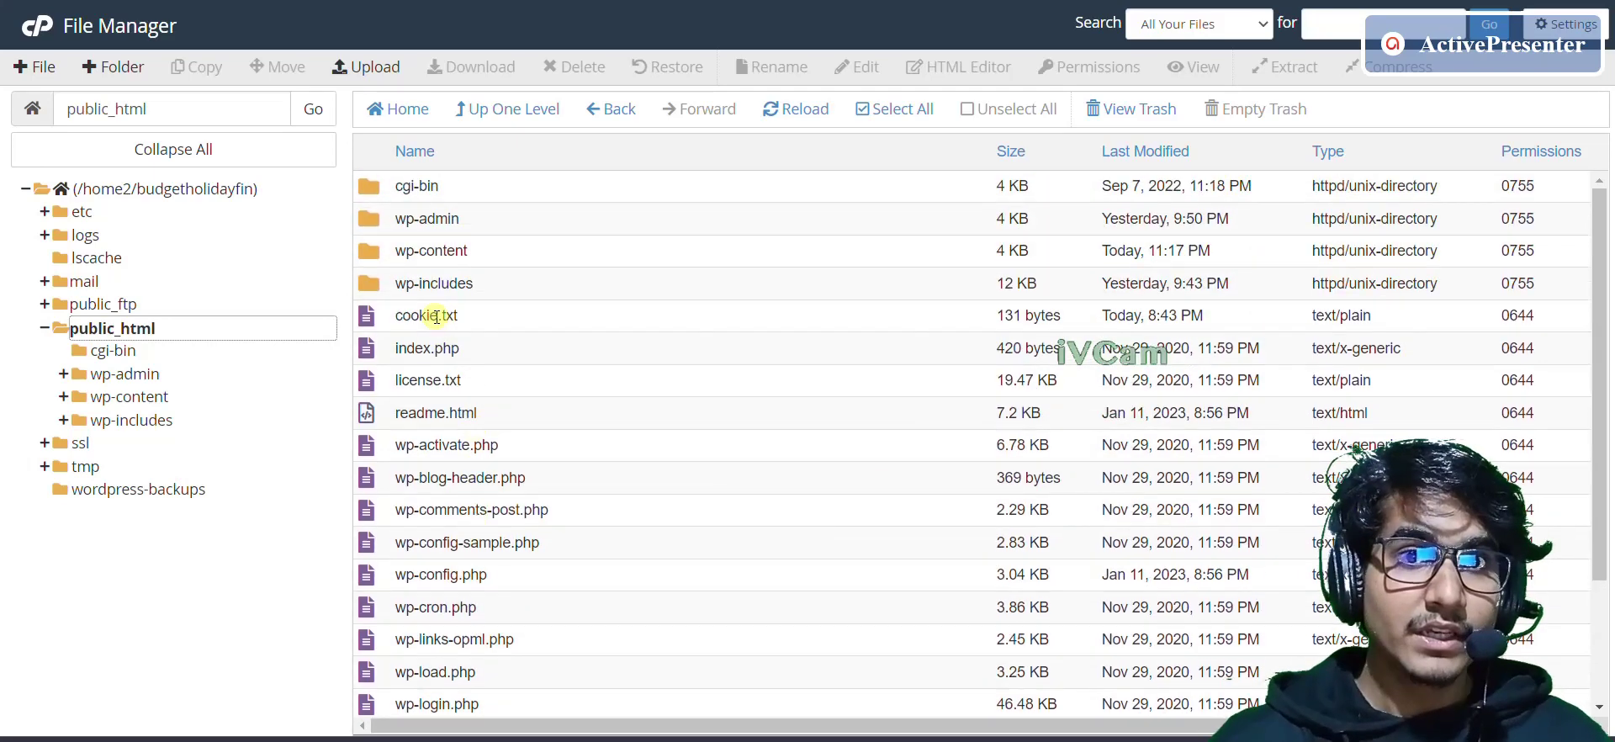
{"action": "scroll", "coordinate": [431, 473], "scroll_direction": "down", "scroll_amount": 2}
{"action": "scroll", "coordinate": [425, 494], "scroll_direction": "up", "scroll_amount": 2}
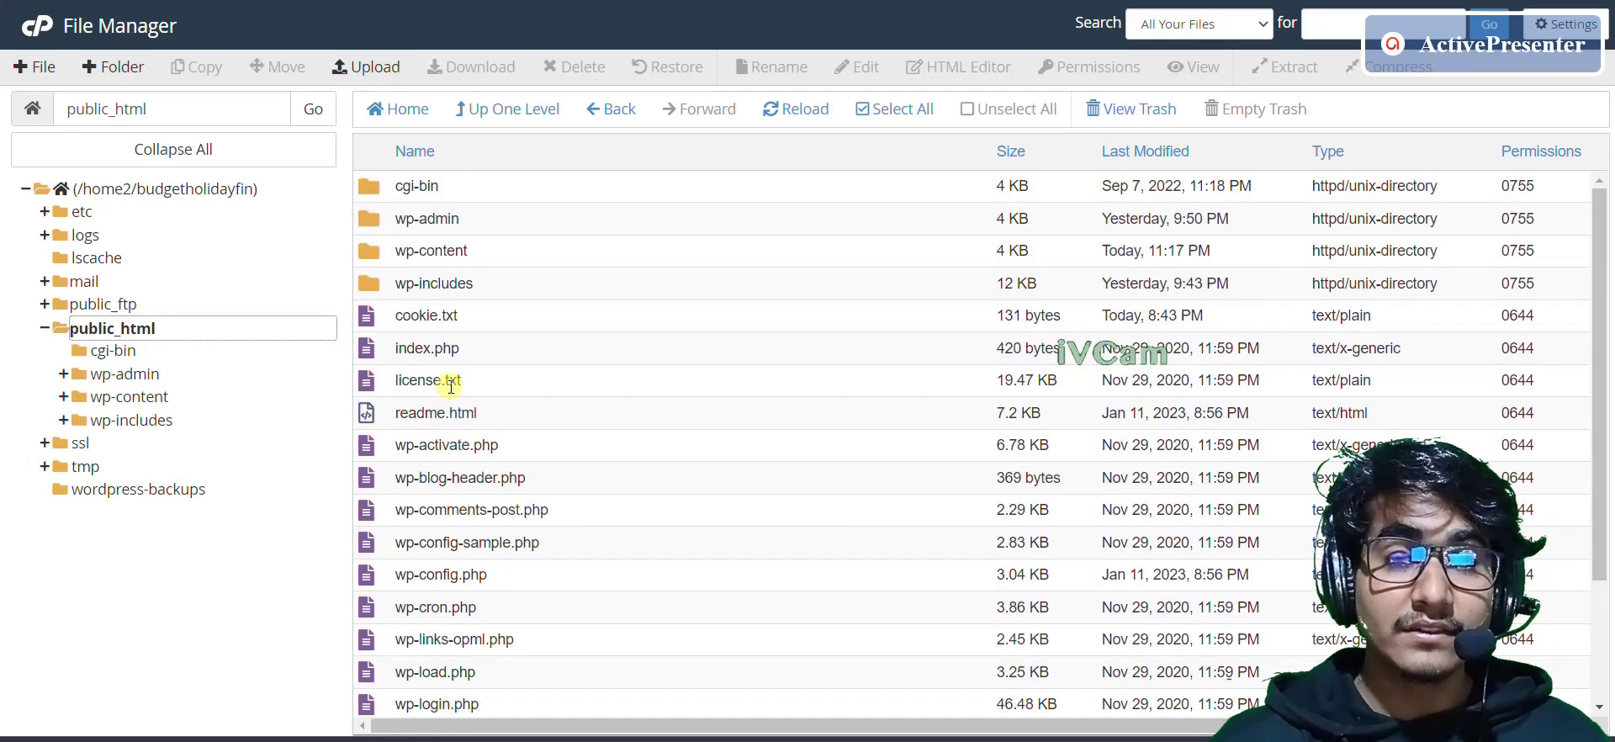
{"action": "scroll", "coordinate": [571, 347], "scroll_direction": "down", "scroll_amount": 2}
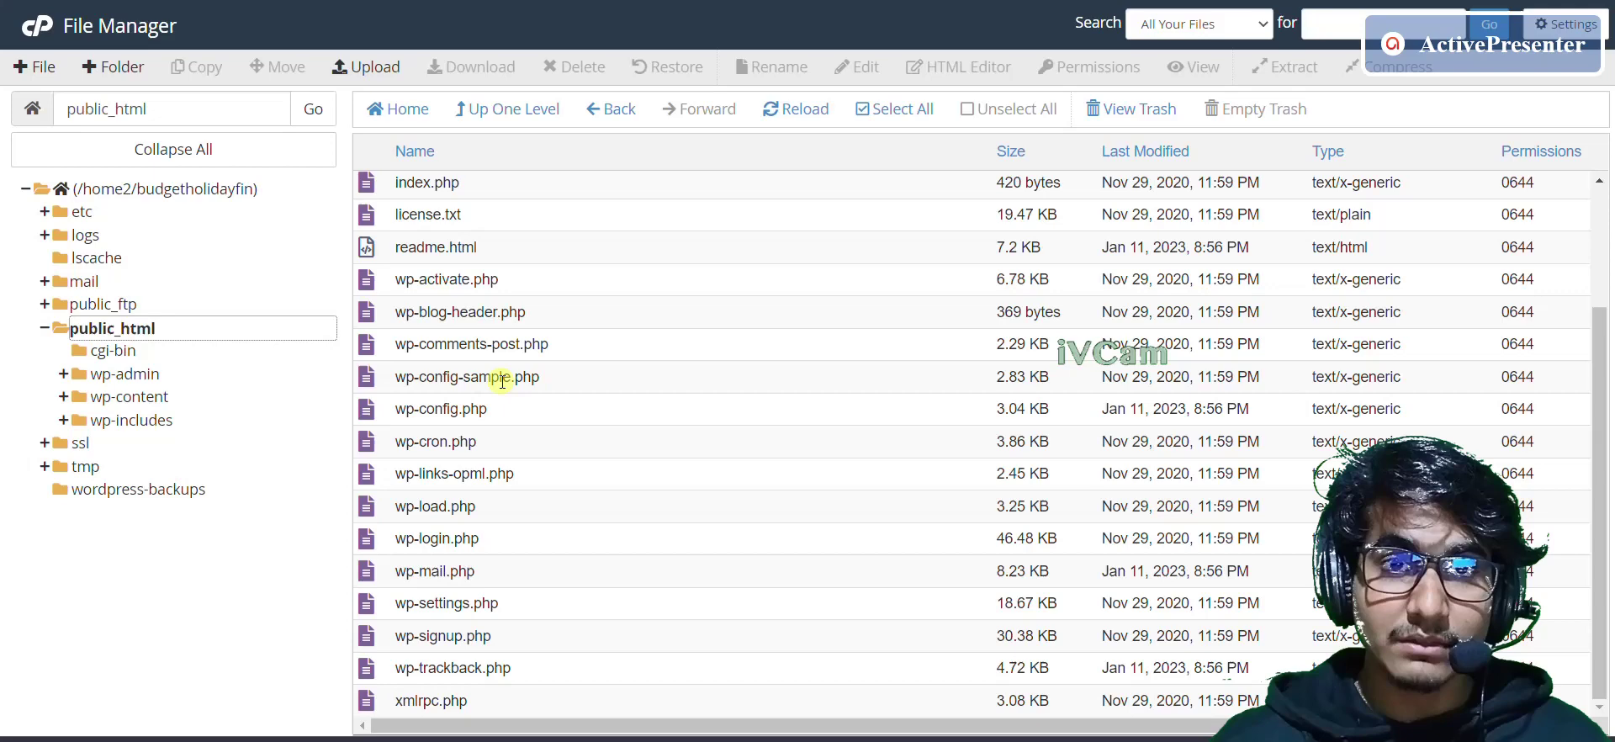
{"action": "scroll", "coordinate": [479, 407], "scroll_direction": "up", "scroll_amount": 2}
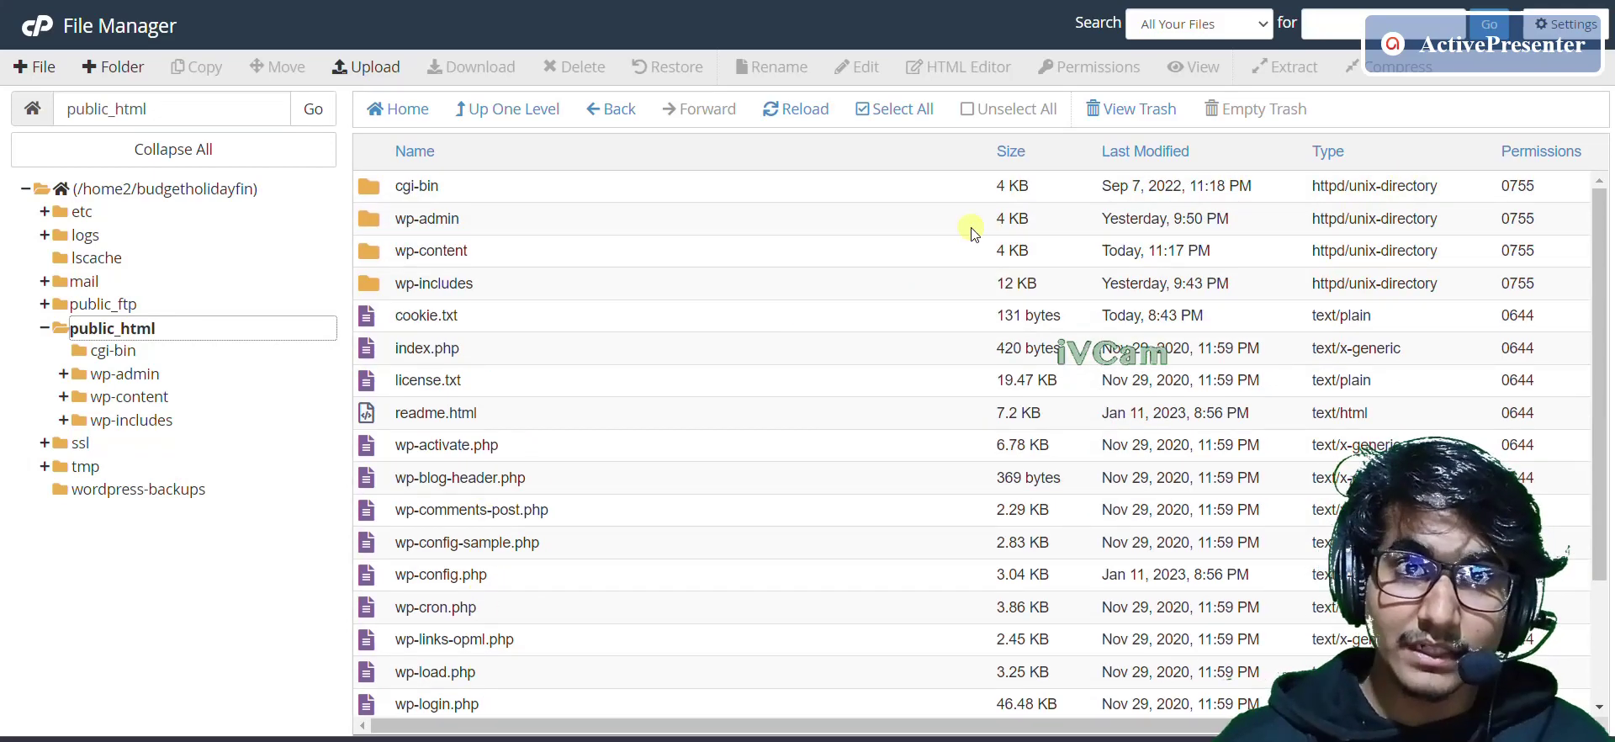
Step: Turn on Show Hidden Files (dotfiles) in File Manager settings and save
{"action": "left_click", "coordinate": [1561, 25]}
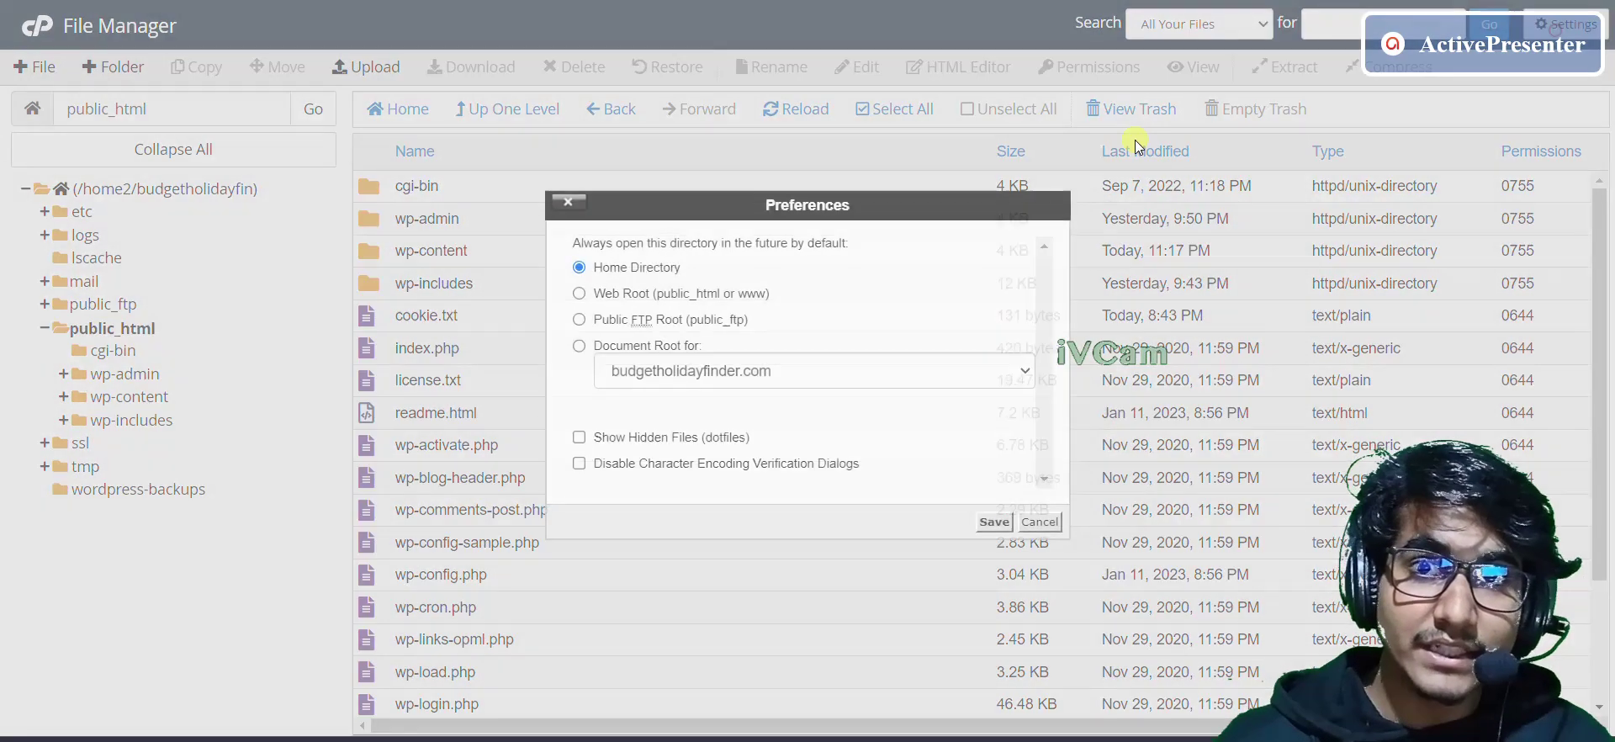
{"action": "left_click", "coordinate": [637, 440]}
{"action": "left_click", "coordinate": [979, 523]}
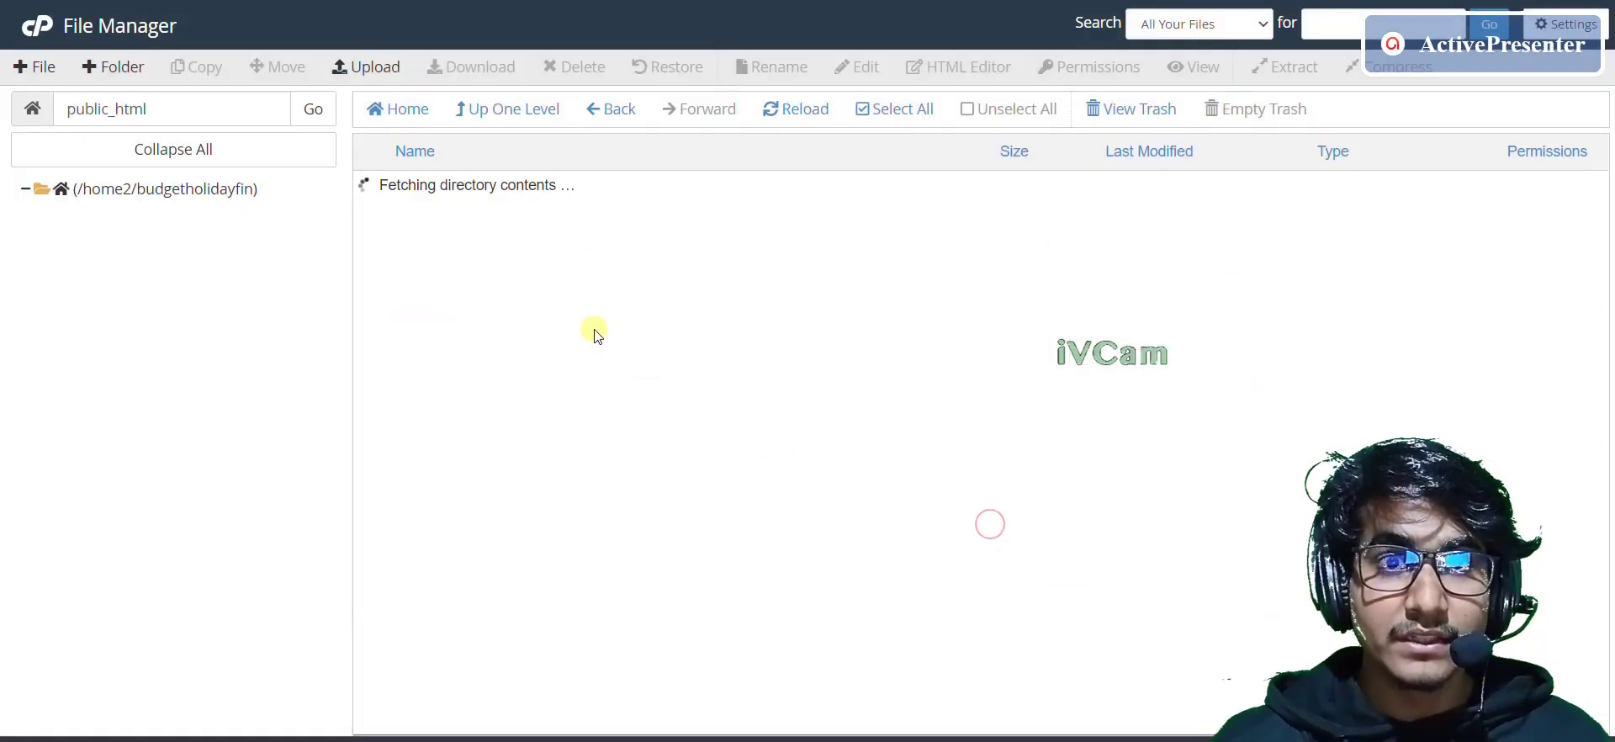
Step: Select the .htaccess file in public_html and bring up its actions menu
{"action": "left_click", "coordinate": [409, 381]}
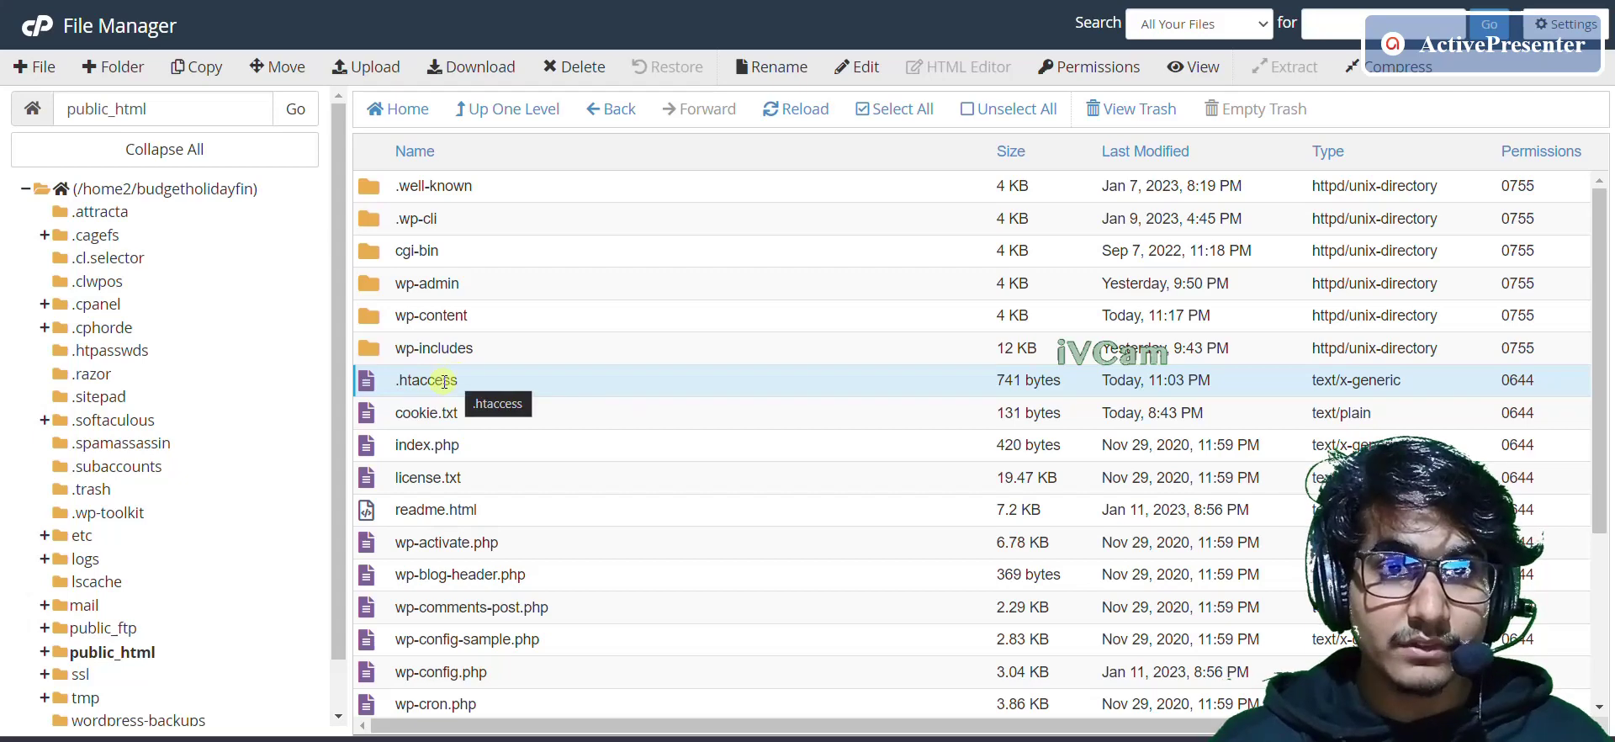
{"action": "right_click", "coordinate": [438, 388]}
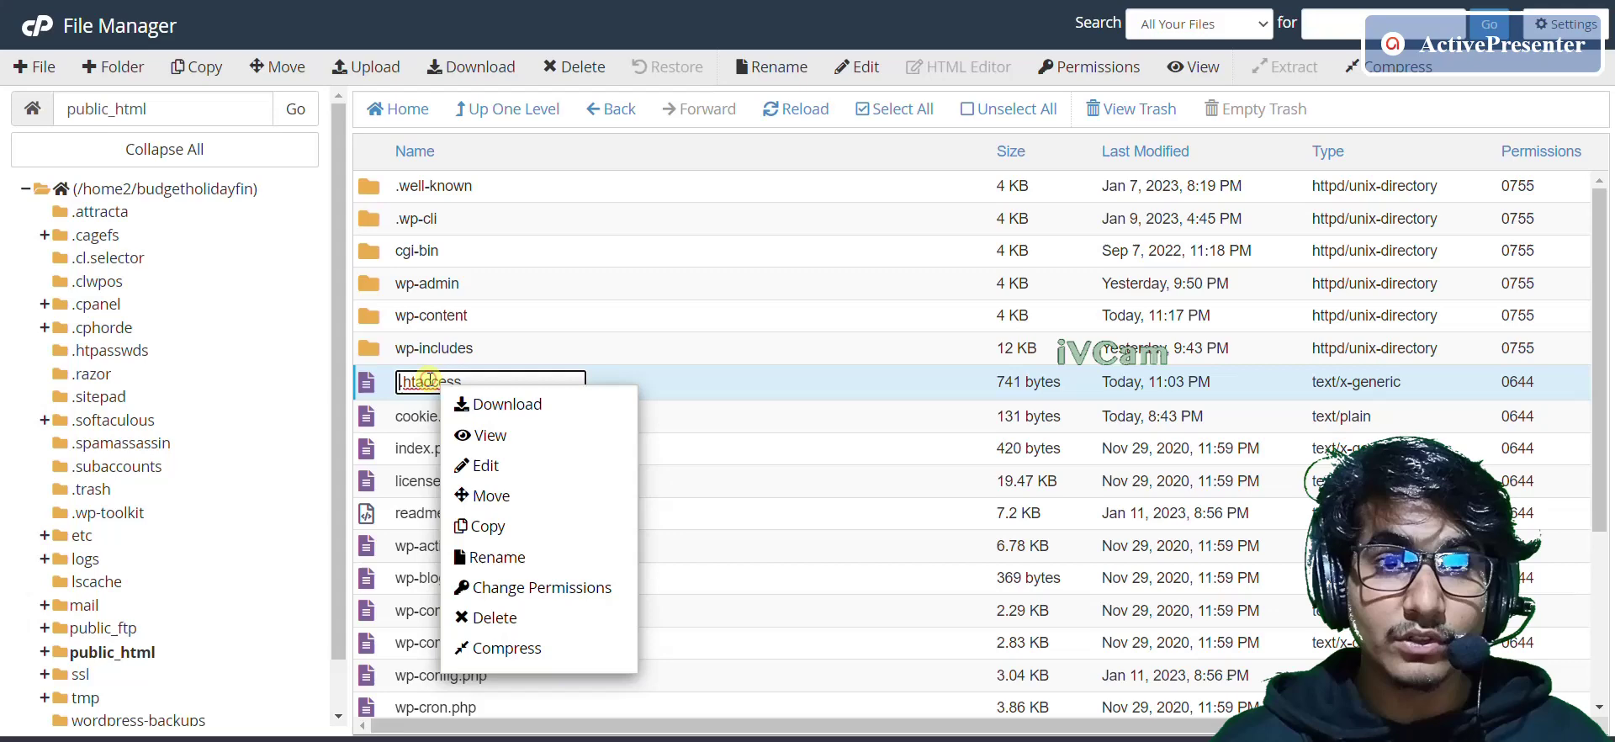
{"action": "left_click", "coordinate": [390, 383]}
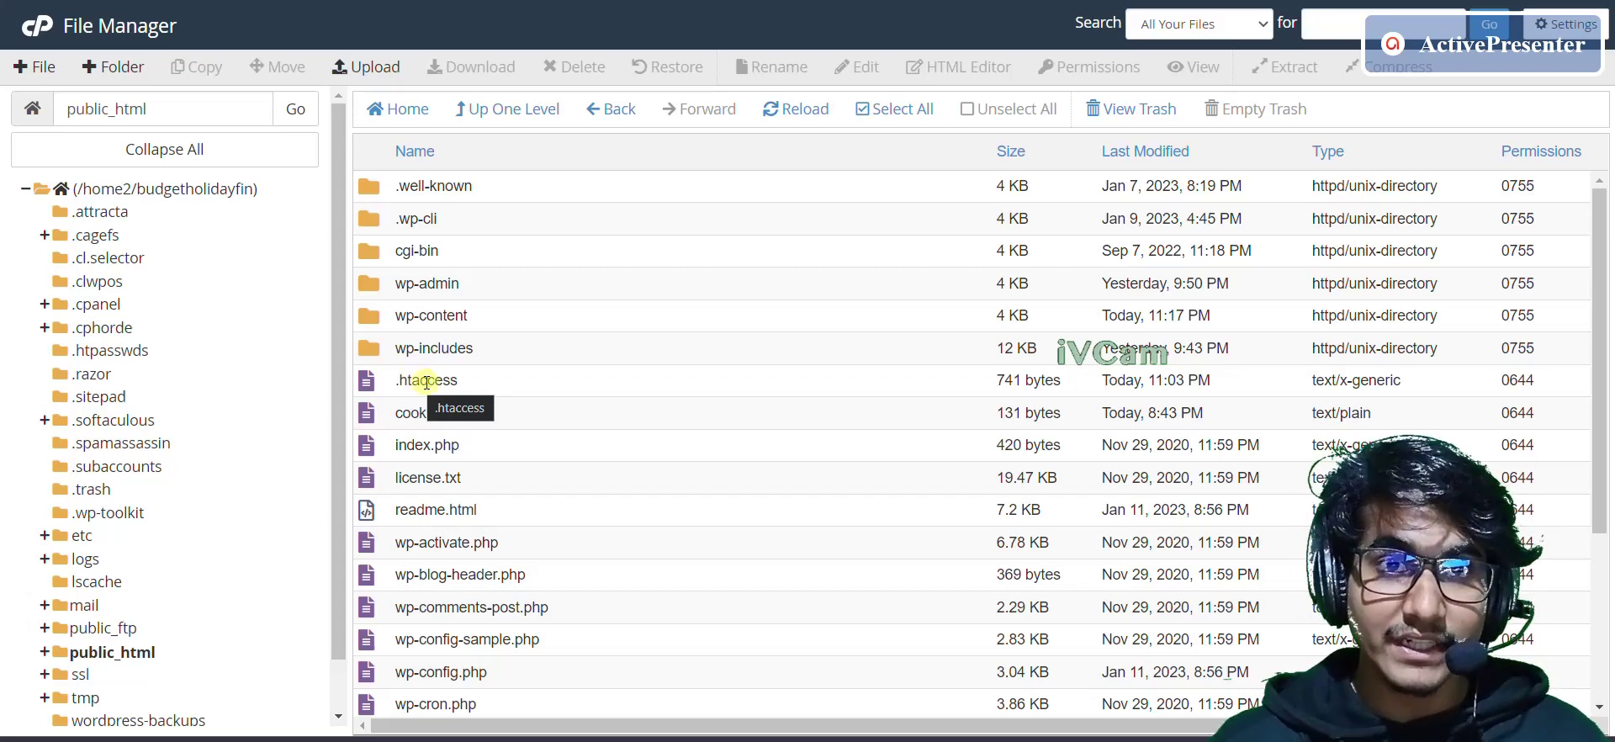
{"action": "right_click", "coordinate": [427, 382]}
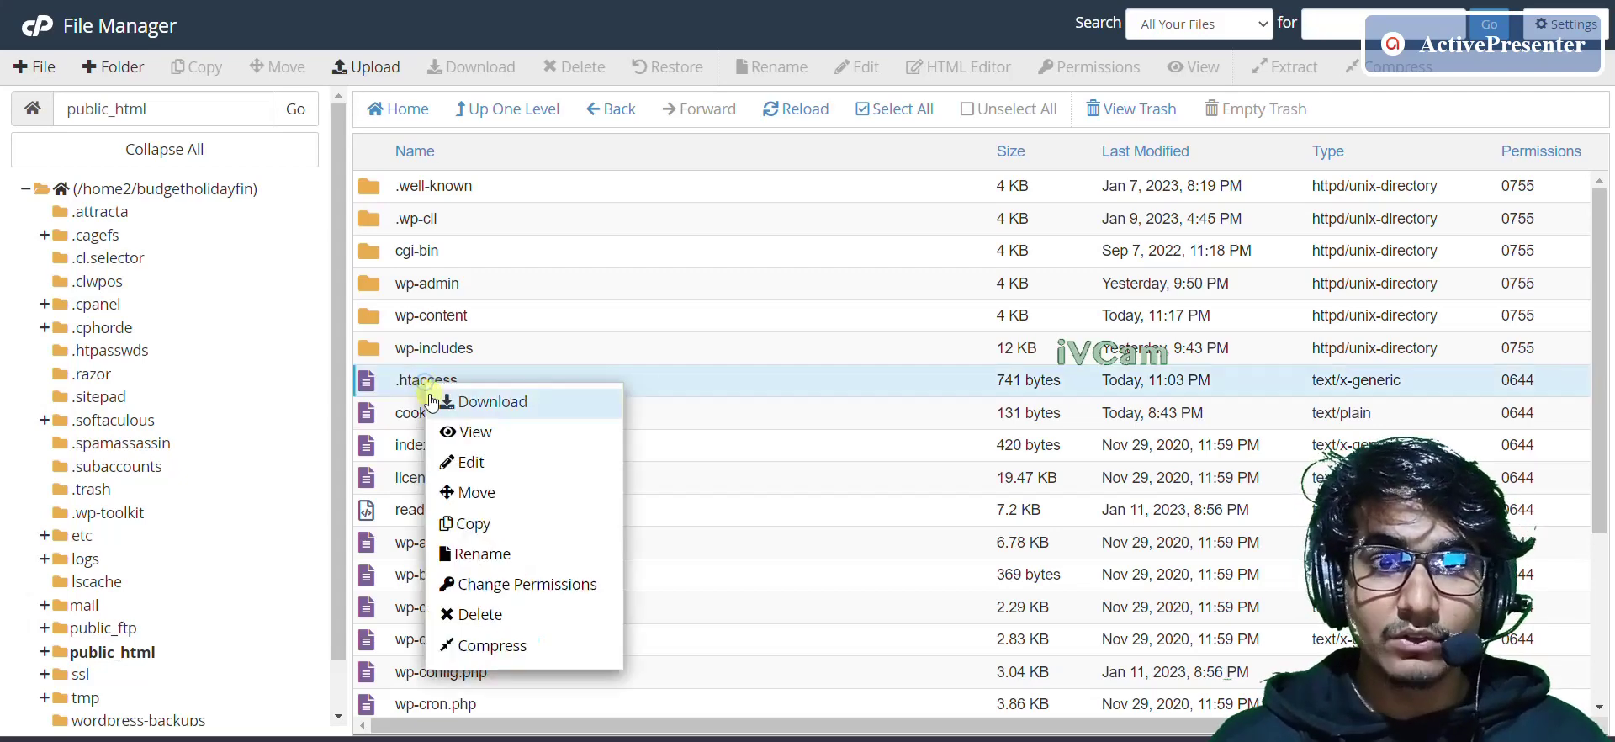
Step: Open .htaccess for editing and copy the expires-header caching rules from Notepad
{"action": "left_click", "coordinate": [464, 463]}
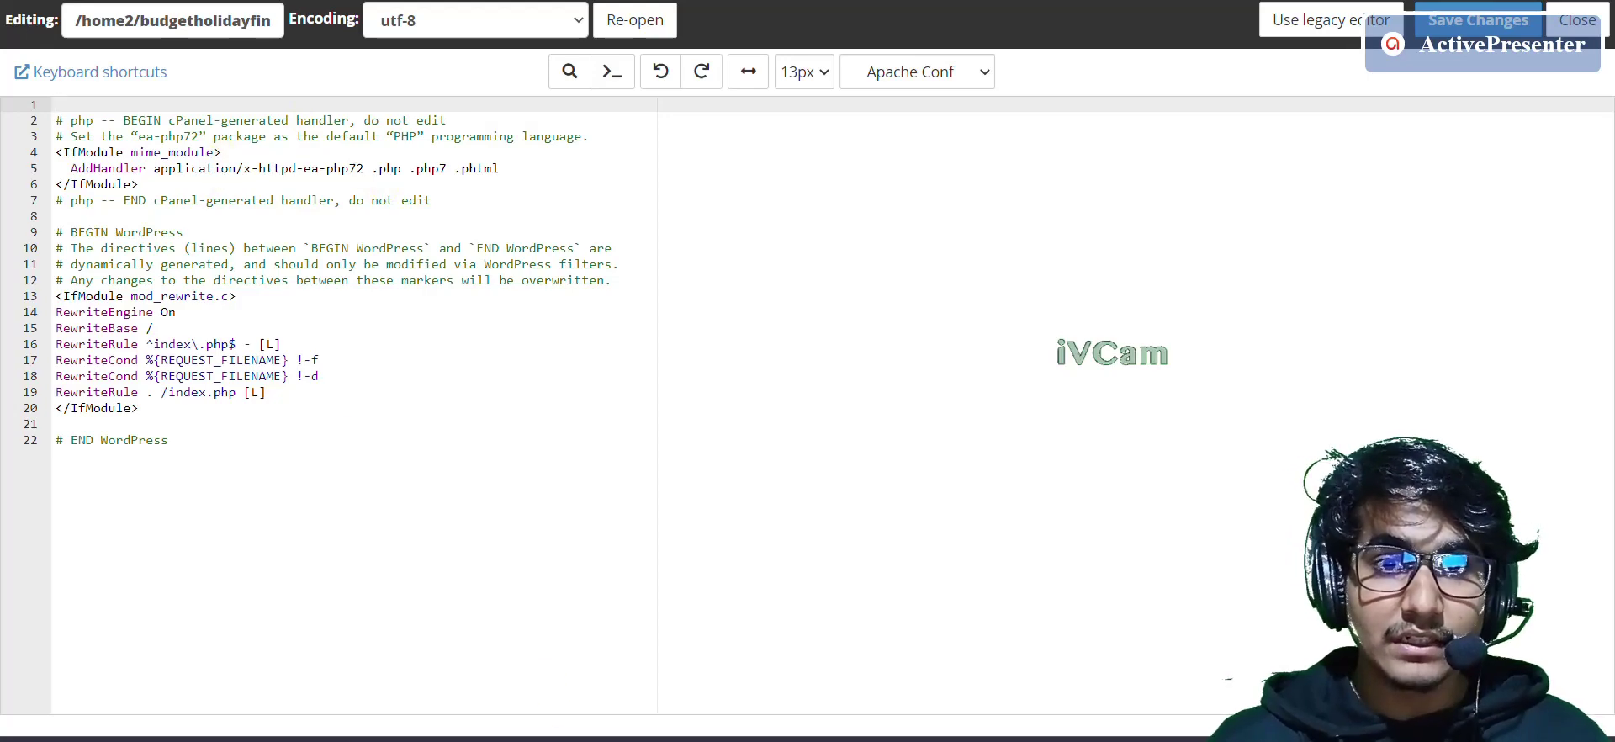
{"action": "left_click", "coordinate": [438, 677]}
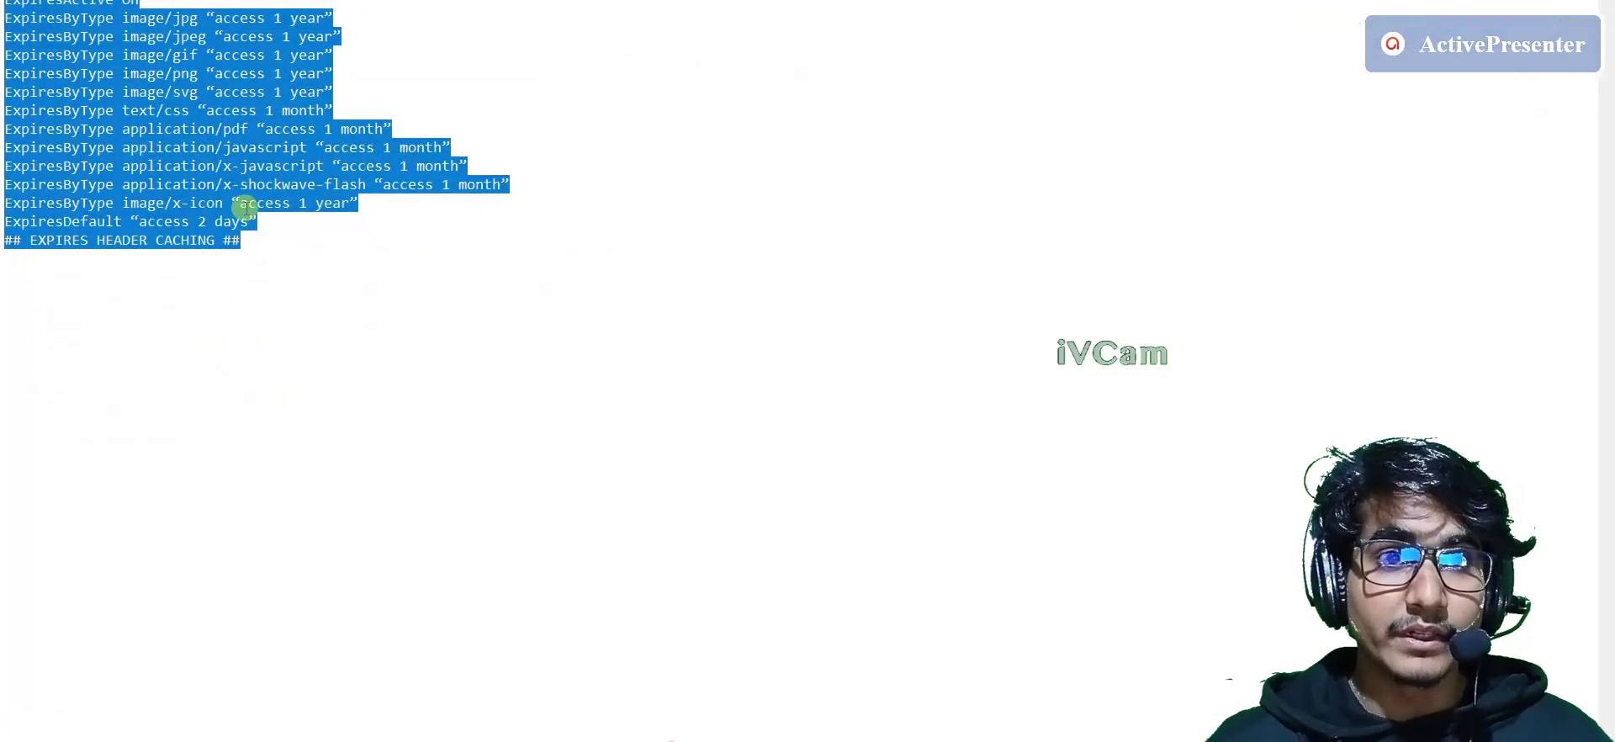
{"action": "left_click", "coordinate": [145, 101]}
{"action": "left_click_drag", "start_coordinate": [290, 254], "coordinate": [5, 34]}
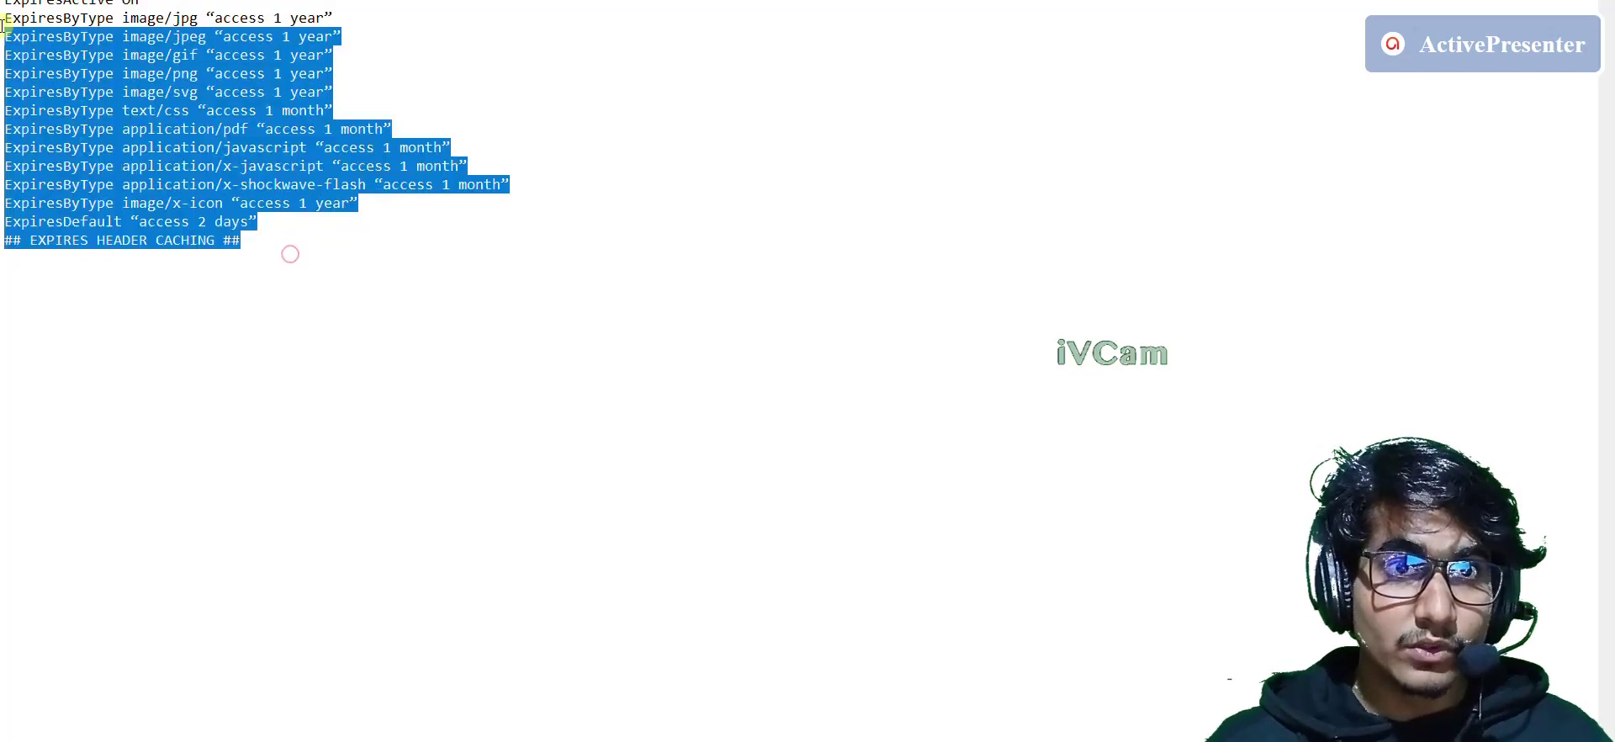
{"action": "key", "text": "alt+Tab"}
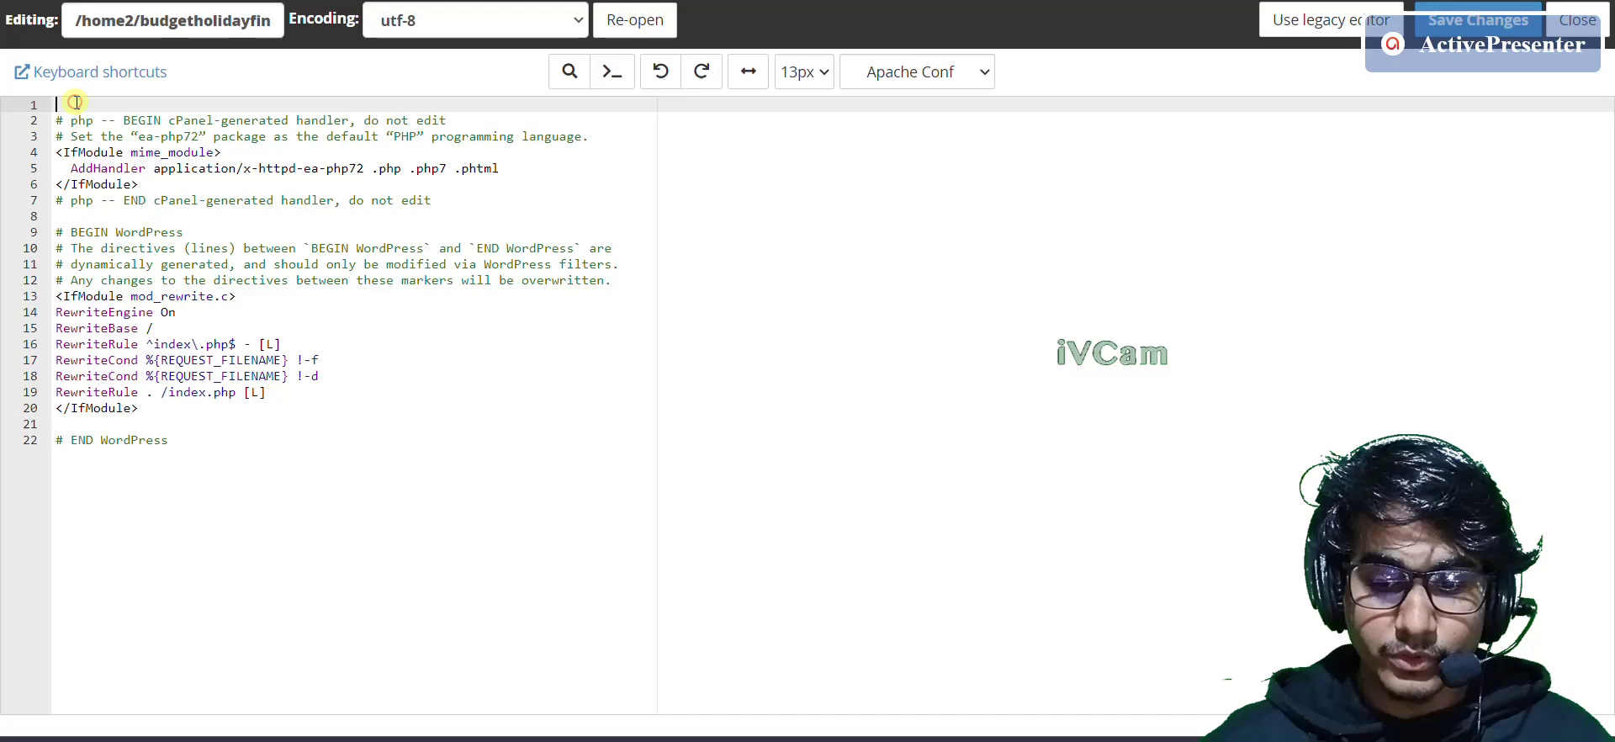
Step: Paste the EXPIRES HEADER CACHING block at the top of .htaccess, save, and view the live site
{"action": "key", "text": "Return"}
{"action": "key", "text": "Return"}
{"action": "key", "text": "Return"}
{"action": "key", "text": "Up"}
{"action": "key", "text": "Up"}
{"action": "key", "text": "Up"}
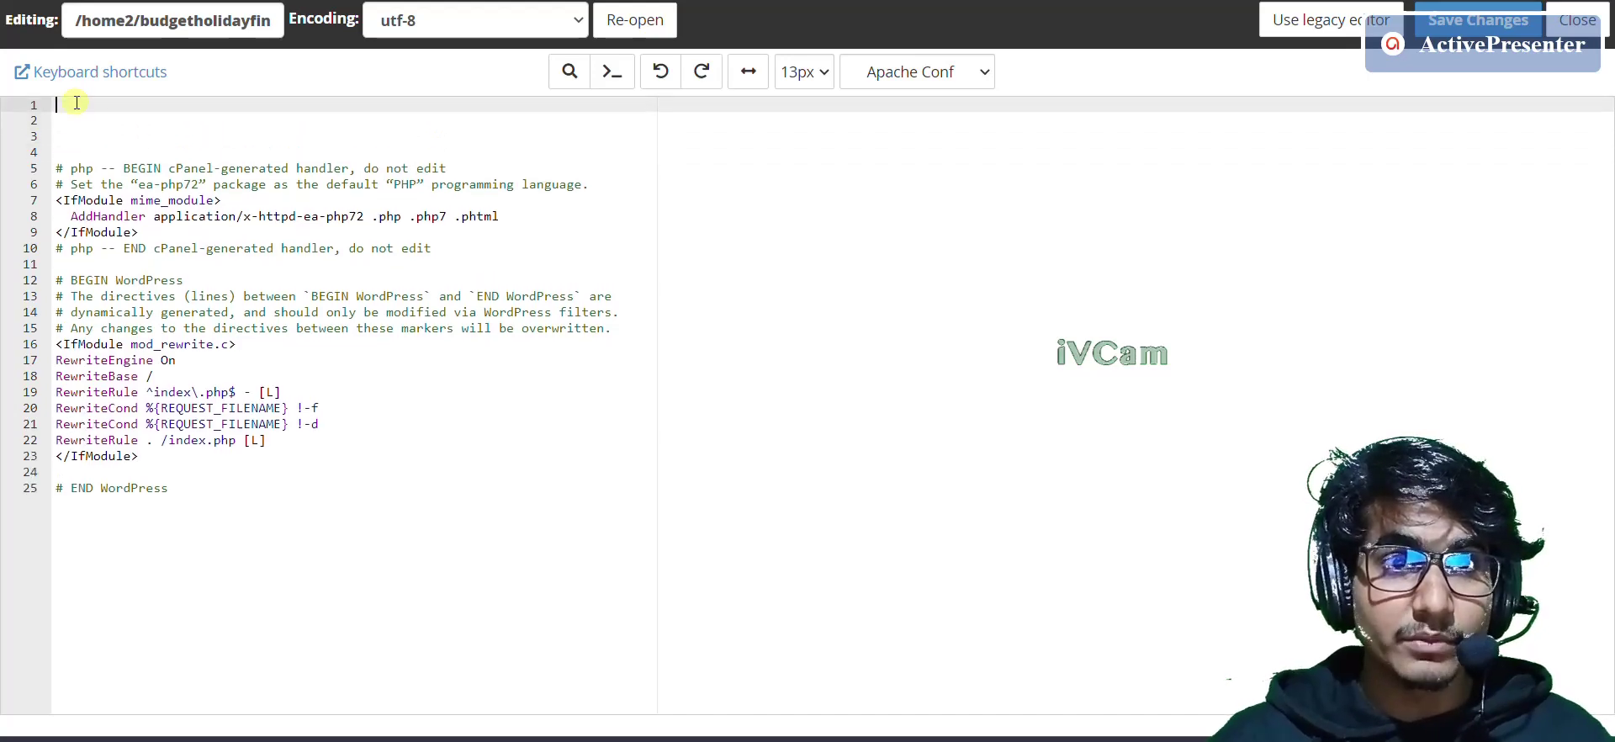
{"action": "type", "text": "## EXPIRES HEADER CACHING ## ExpiresActive On ExpiresByType image/jpg “access 1 year” ExpiresByType image/jpeg “access 1 year” ExpiresByType image/gif “access 1 year” ExpiresByType image/png “access 1 year” ExpiresByType image/svg “access 1 year” ExpiresByType text/css “access 1 month” ExpiresByType application/pdf “access 1 month” ExpiresByType application/javascript “access 1 month” ExpiresByType application/x-javascript “access 1 month” ExpiresByType application/x-shockwave-flash “access 1 month” ExpiresByType image/x-icon “access 1 year” ExpiresDefault “access 2 days” ## EXPIRES HEADER CACHING ##"}
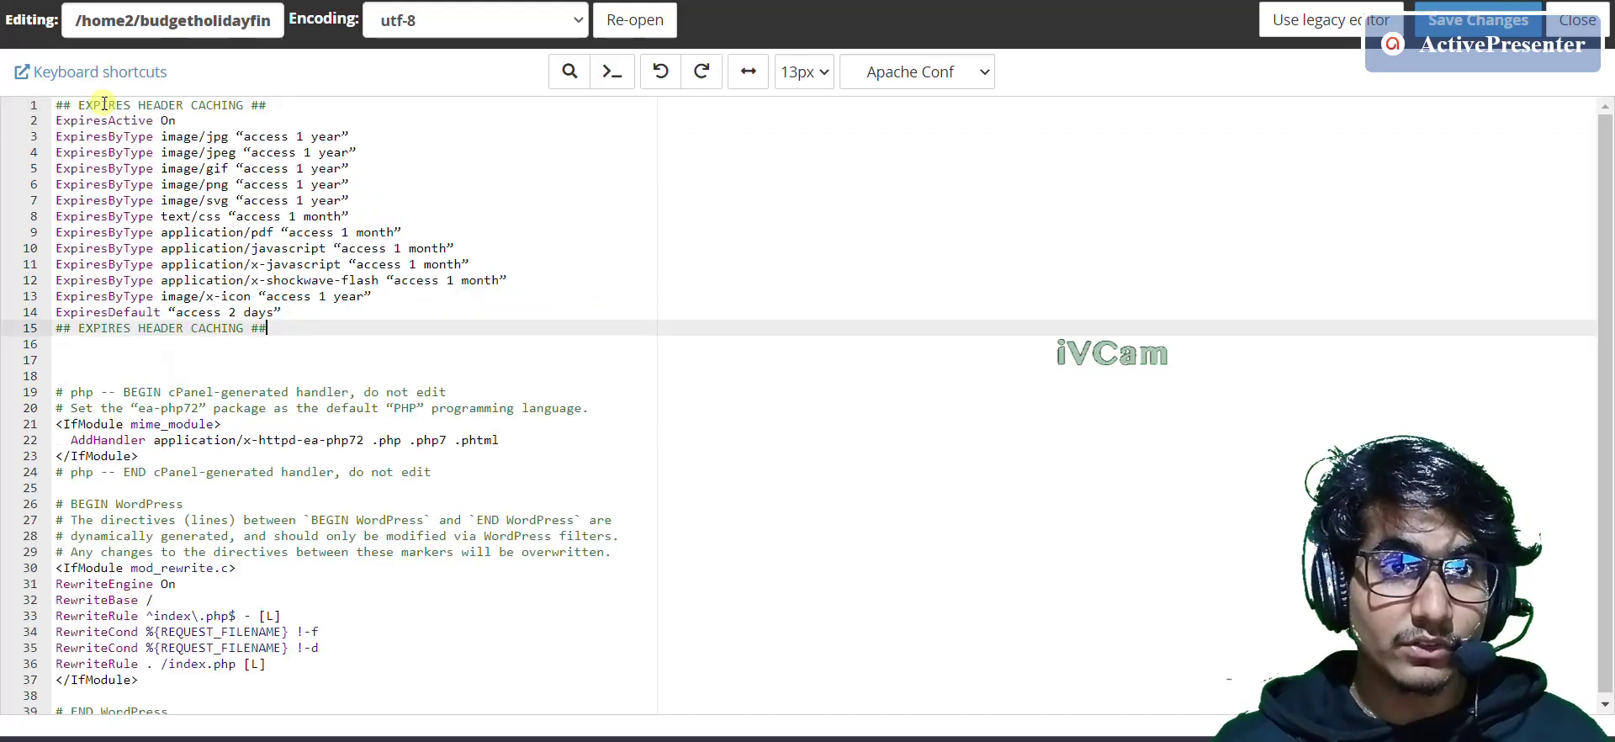
{"action": "left_click", "coordinate": [108, 136]}
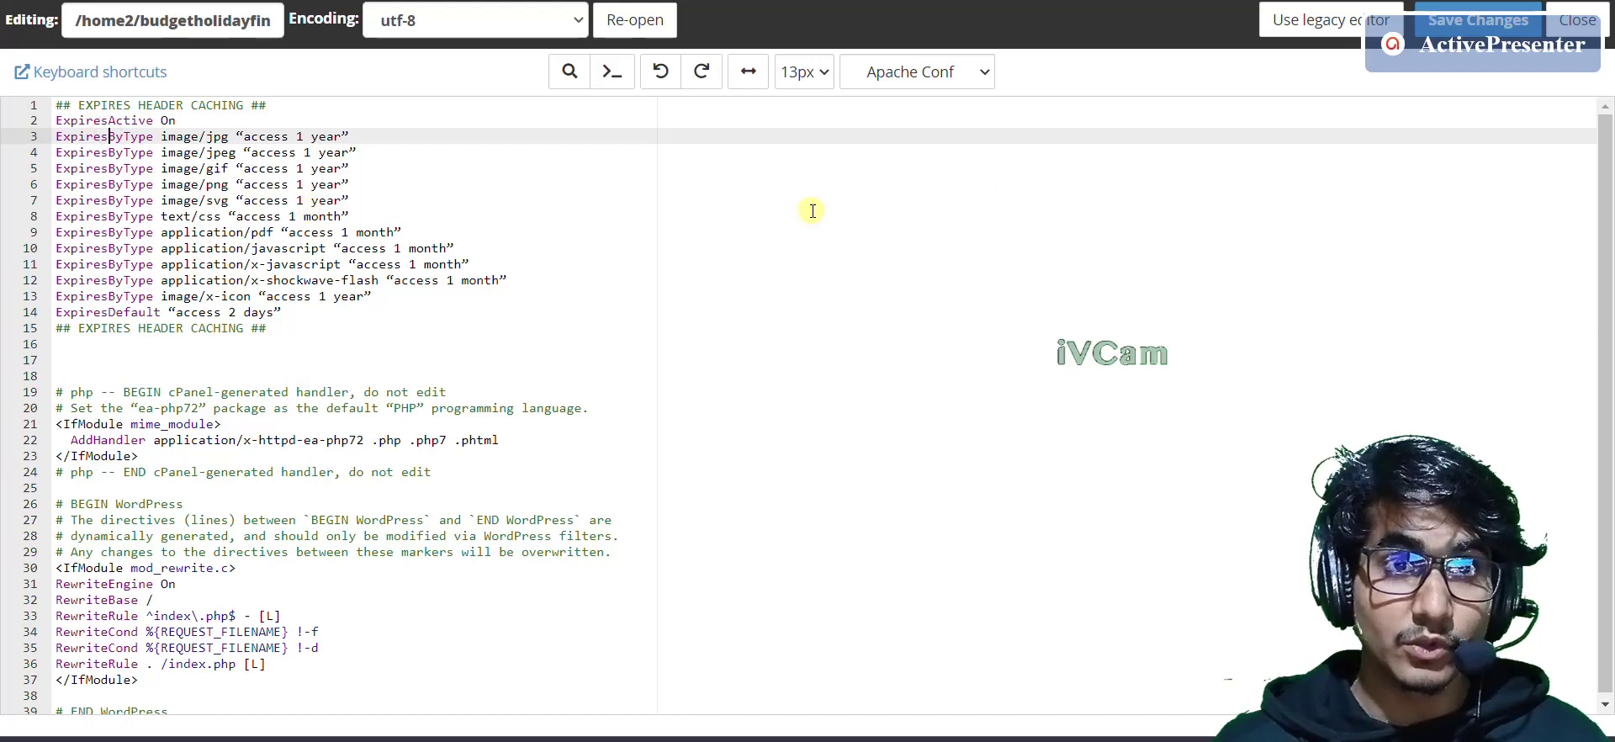
{"action": "key", "text": "ctrl+s"}
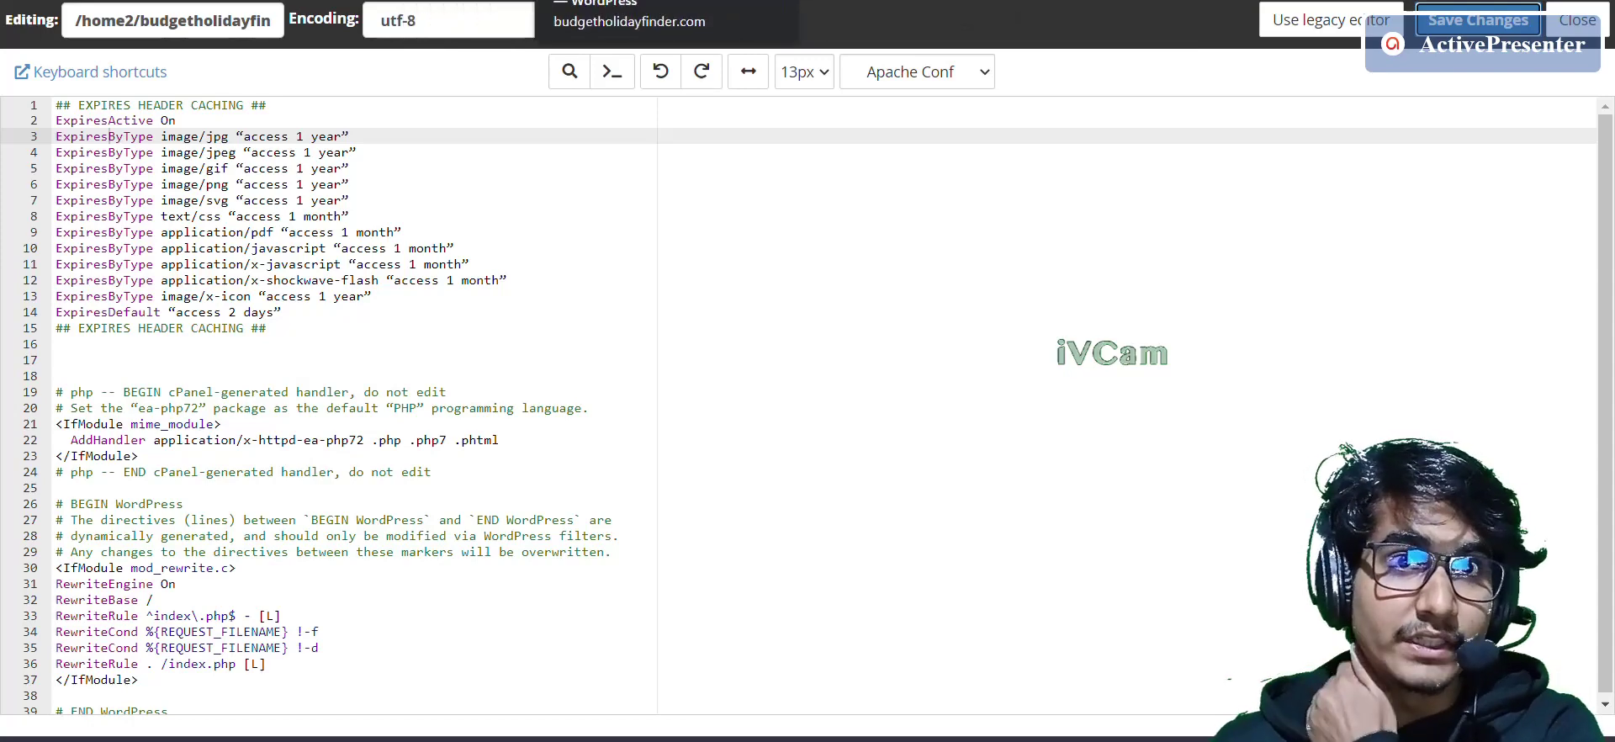
{"action": "left_click", "coordinate": [656, 2]}
{"action": "left_click", "coordinate": [177, 49]}
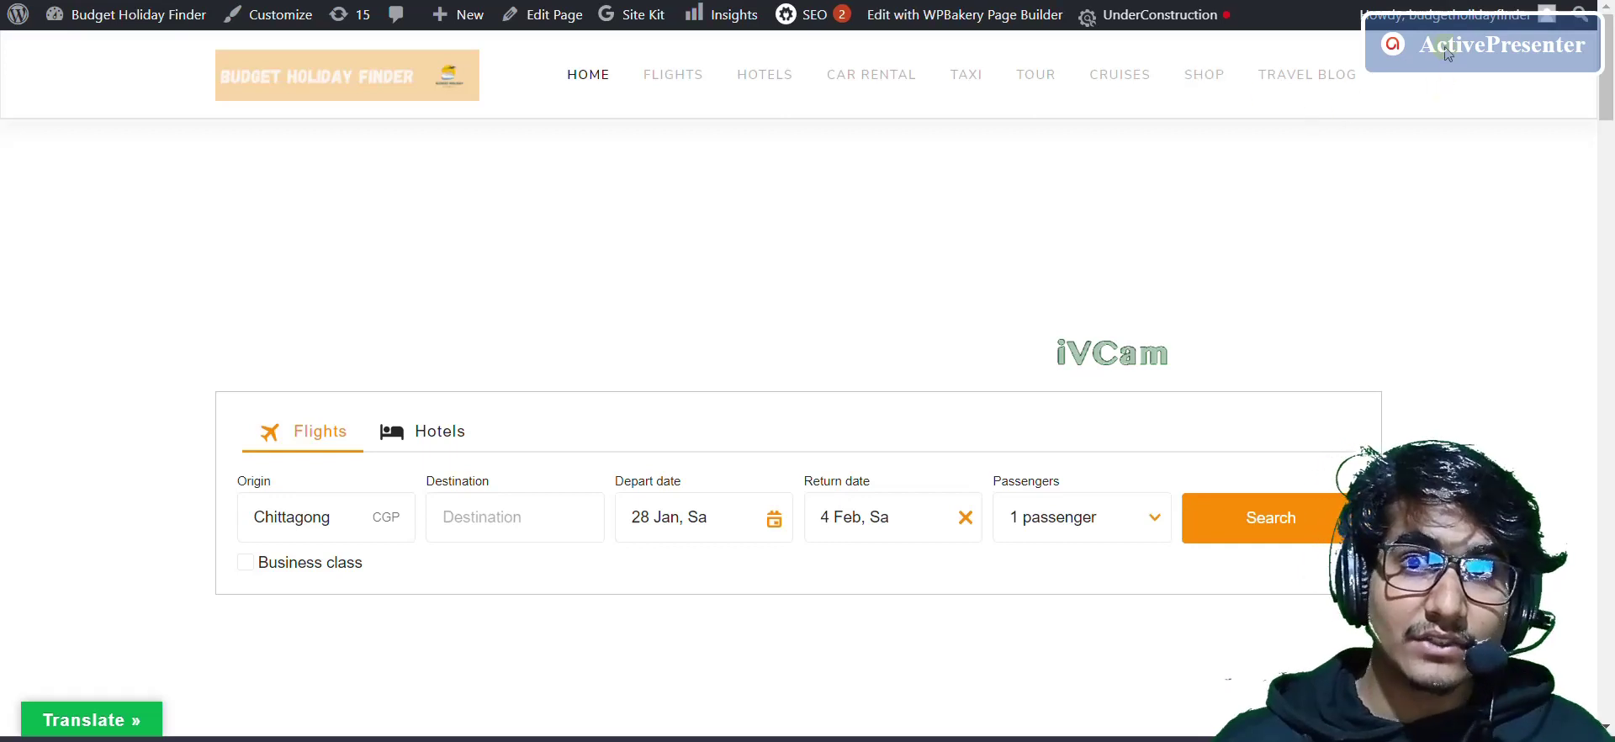
{"action": "mouse_move", "coordinate": [1451, 13]}
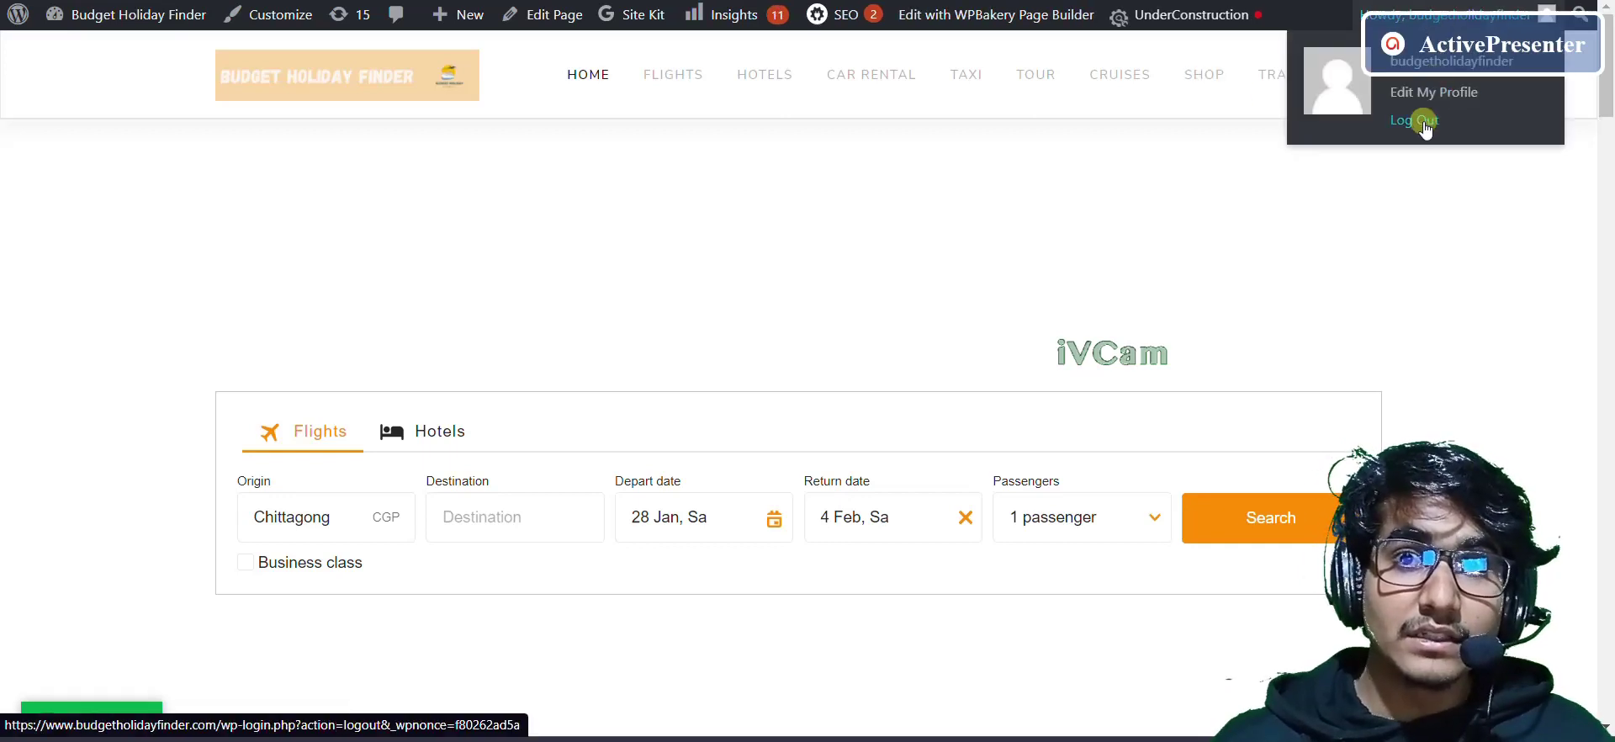
Step: Go to All in One SEO's SEO Analysis from the front-end admin bar
{"action": "left_click", "coordinate": [1420, 120]}
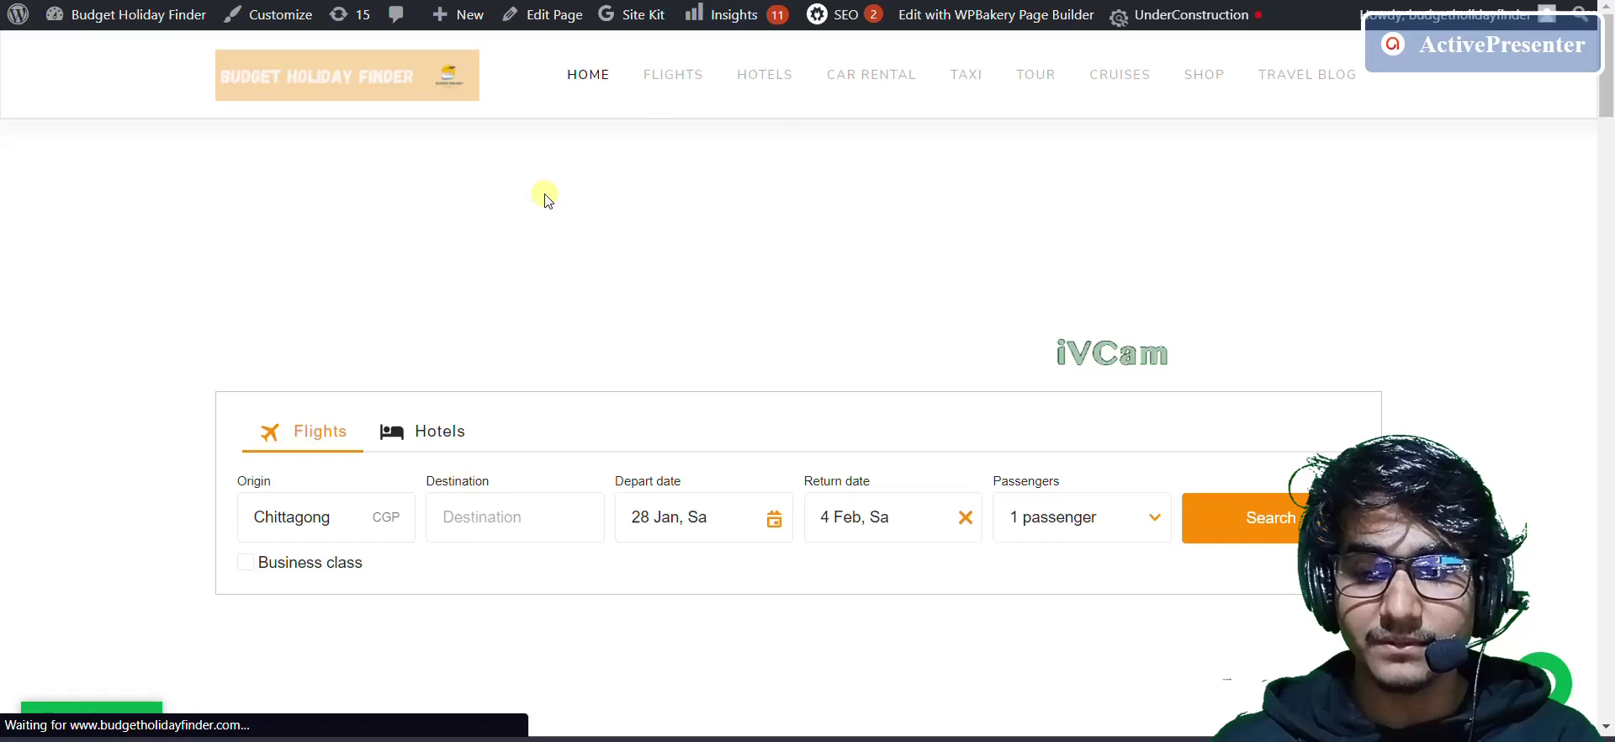
Step: List the Good Results checks and find the passed 'expires headers' check under Performance
{"action": "scroll", "coordinate": [638, 286], "scroll_direction": "down", "scroll_amount": 2}
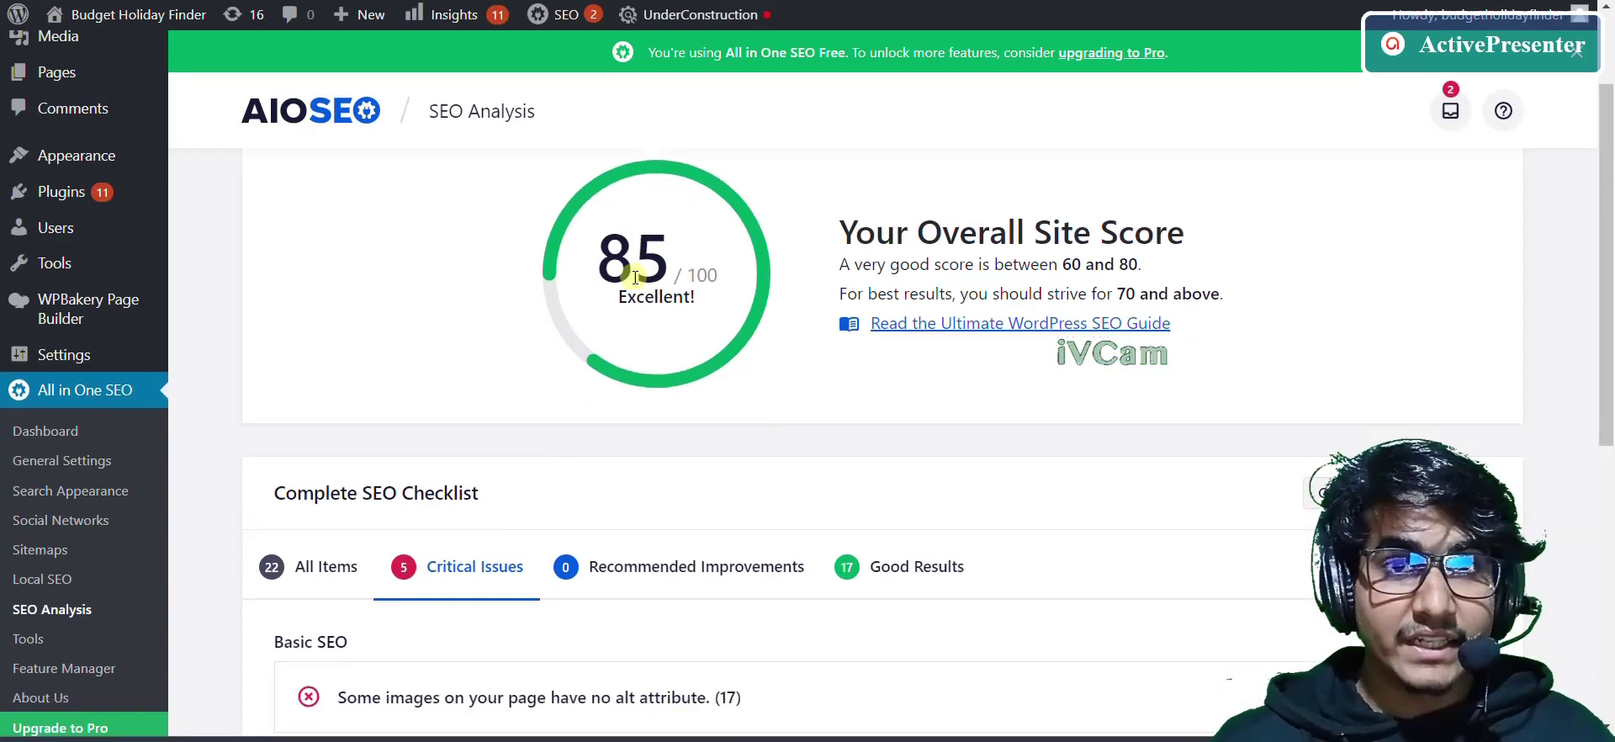
{"action": "scroll", "coordinate": [642, 289], "scroll_direction": "down", "scroll_amount": 1}
{"action": "scroll", "coordinate": [660, 300], "scroll_direction": "down", "scroll_amount": 1}
{"action": "scroll", "coordinate": [716, 295], "scroll_direction": "down", "scroll_amount": 3}
{"action": "scroll", "coordinate": [765, 296], "scroll_direction": "up", "scroll_amount": 4}
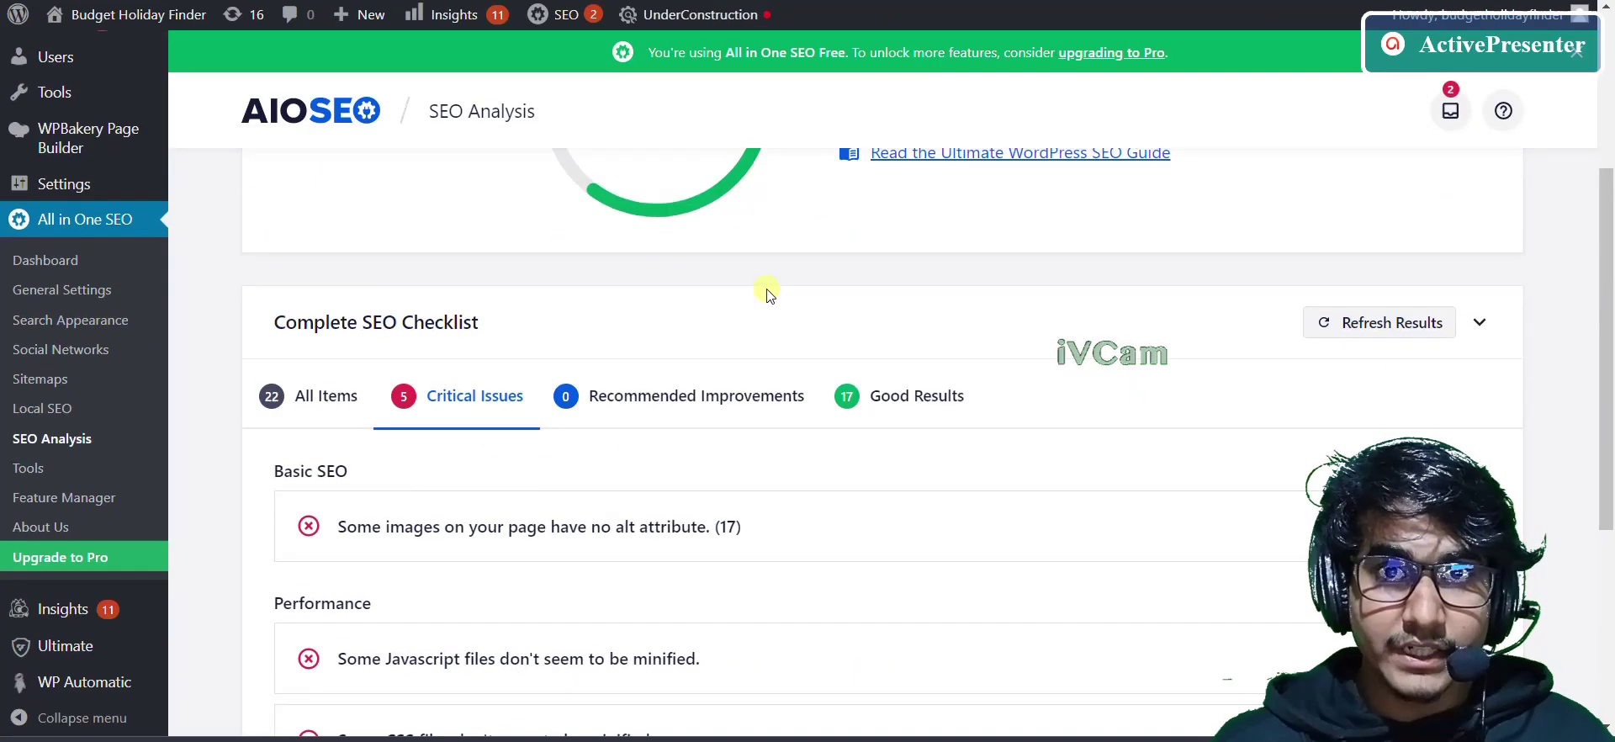
{"action": "scroll", "coordinate": [707, 379], "scroll_direction": "down", "scroll_amount": 5}
{"action": "scroll", "coordinate": [697, 387], "scroll_direction": "up", "scroll_amount": 5}
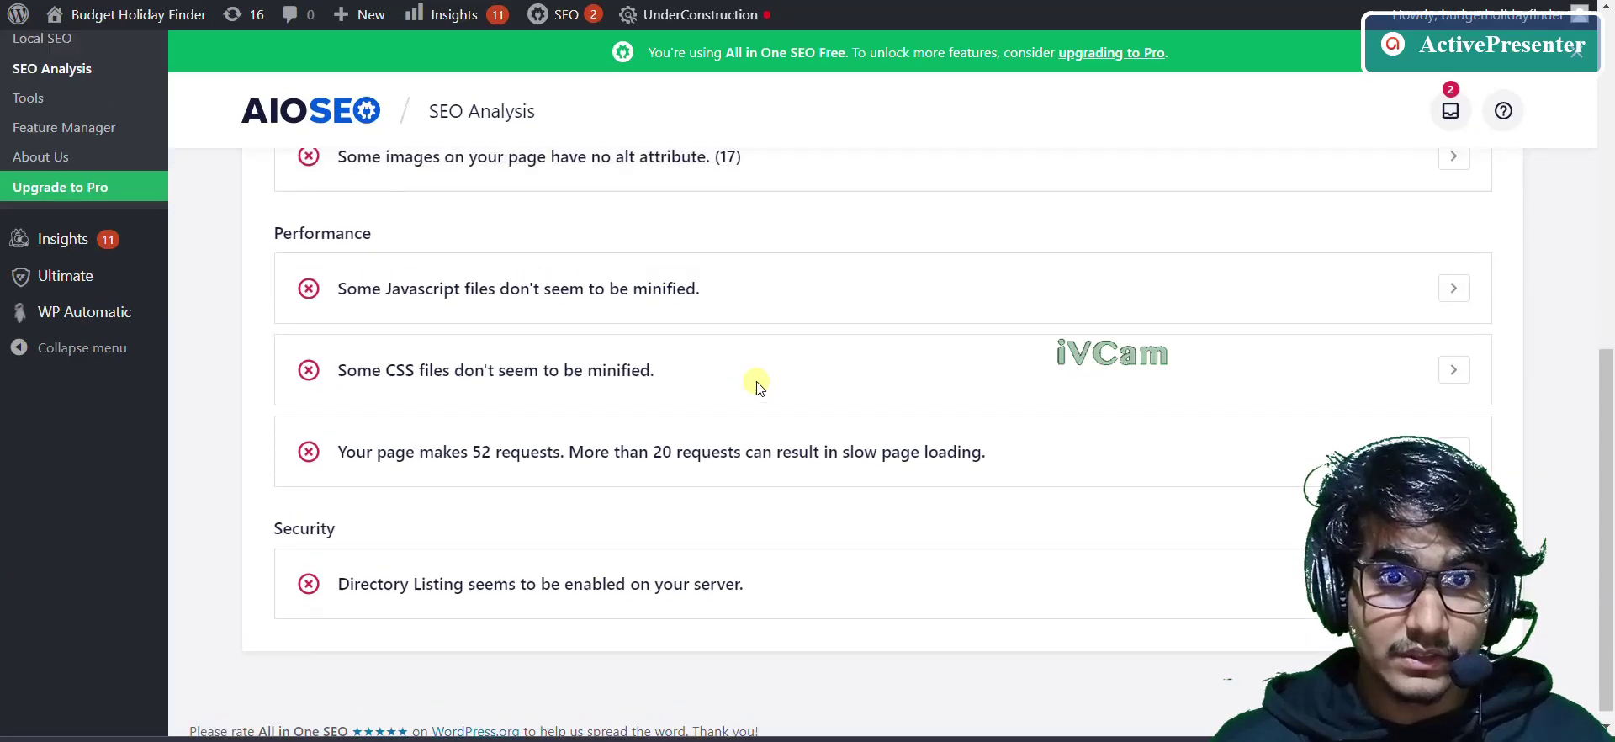
{"action": "left_click", "coordinate": [891, 422]}
{"action": "scroll", "coordinate": [719, 379], "scroll_direction": "down", "scroll_amount": 1}
{"action": "scroll", "coordinate": [558, 346], "scroll_direction": "down", "scroll_amount": 7}
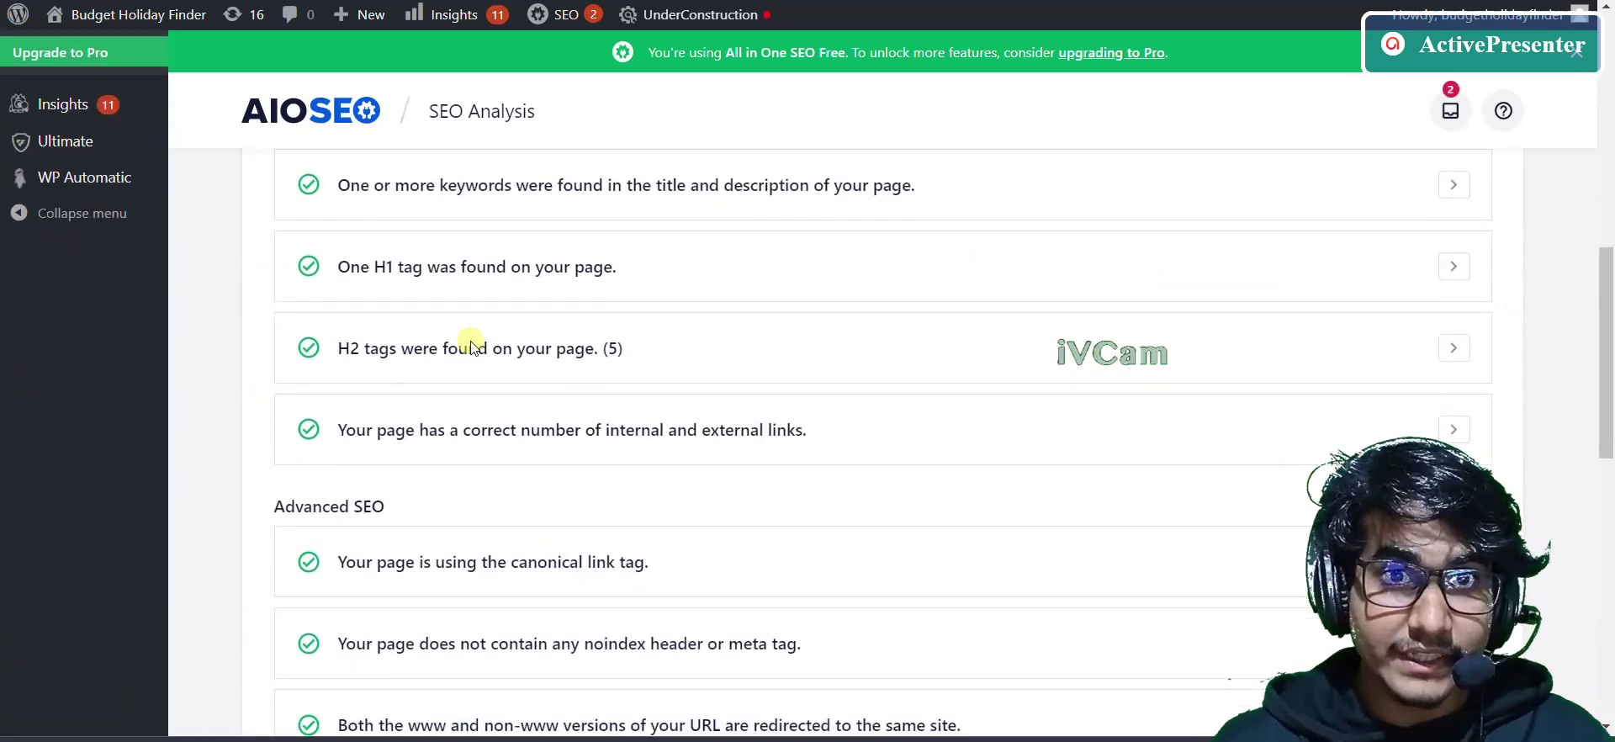
{"action": "scroll", "coordinate": [462, 331], "scroll_direction": "down", "scroll_amount": 4}
{"action": "scroll", "coordinate": [462, 334], "scroll_direction": "down", "scroll_amount": 4}
{"action": "scroll", "coordinate": [462, 334], "scroll_direction": "down", "scroll_amount": 1}
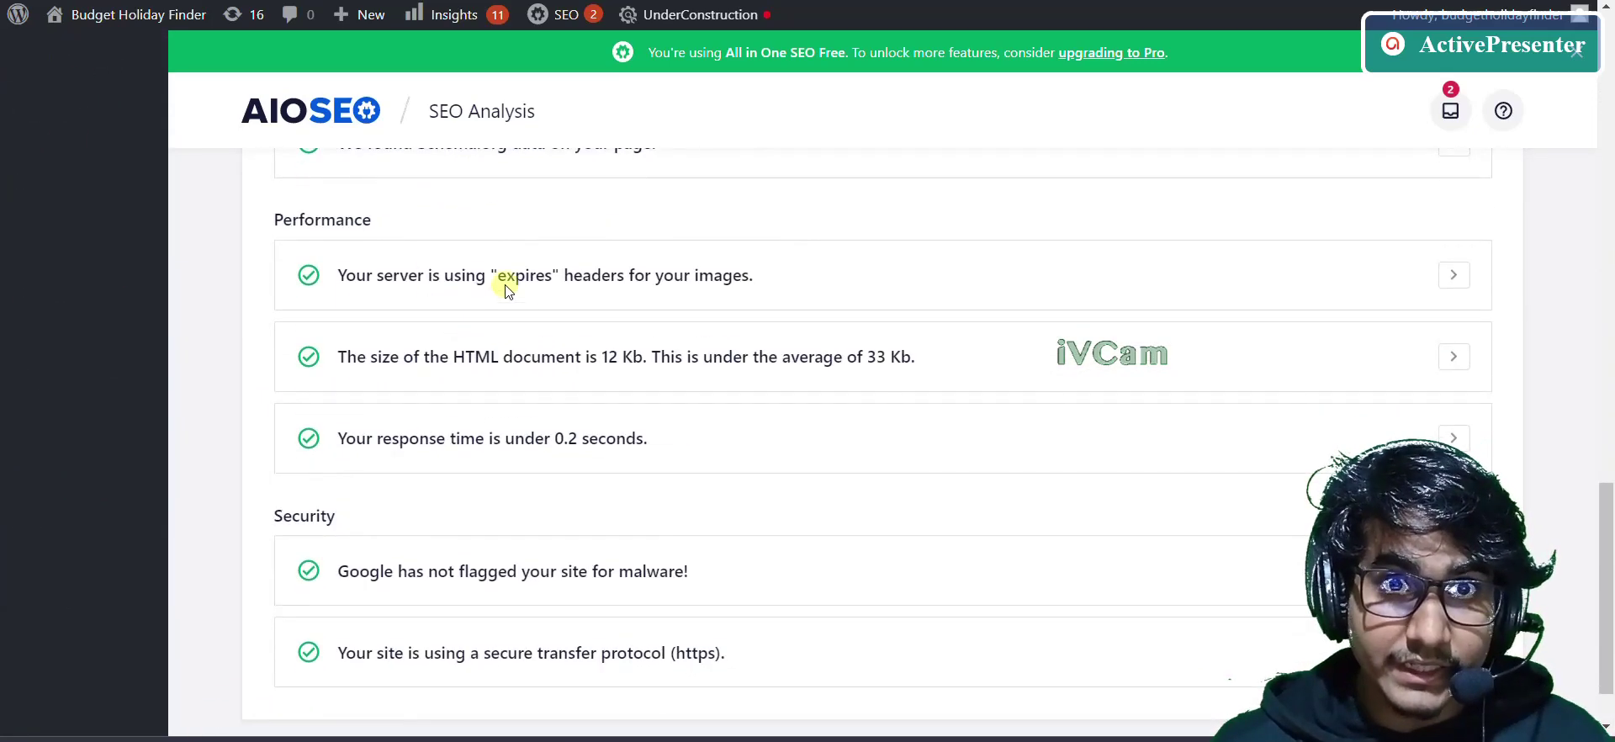
{"action": "left_click_drag", "start_coordinate": [337, 275], "coordinate": [740, 275]}
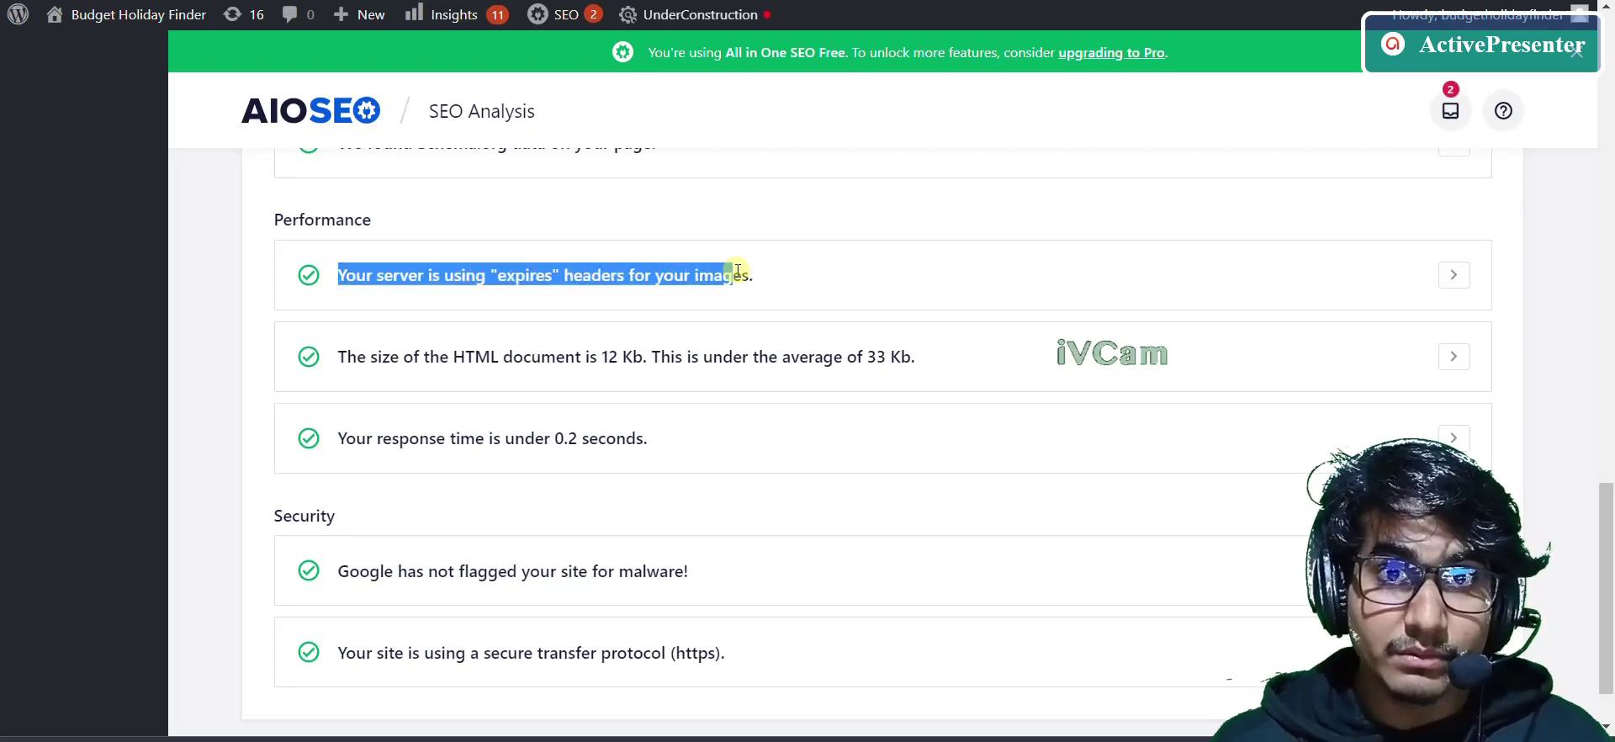
{"action": "left_click", "coordinate": [454, 303]}
Step: Scroll back up and highlight the overall site score of 85
{"action": "scroll", "coordinate": [263, 429], "scroll_direction": "up", "scroll_amount": 2}
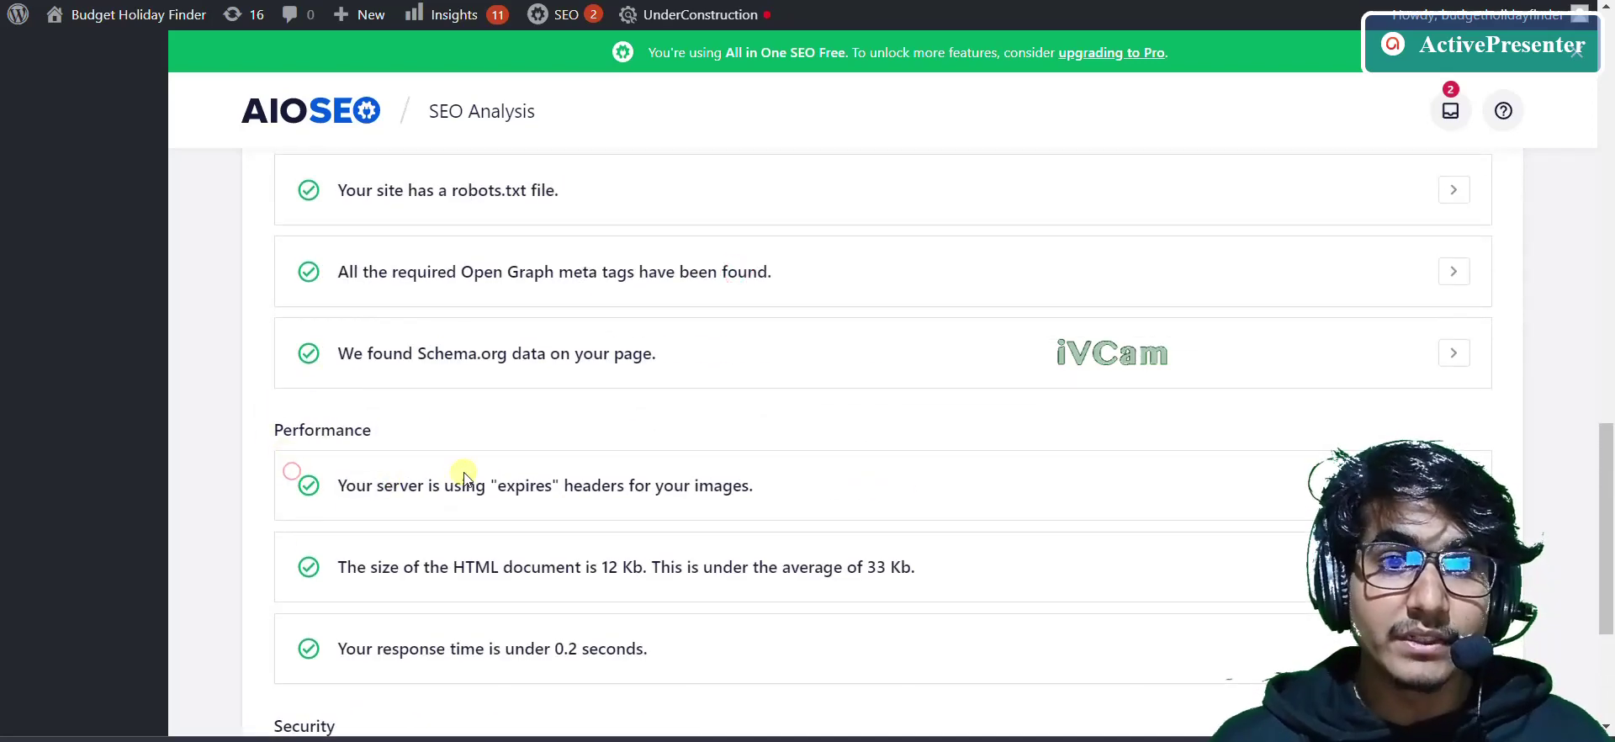
{"action": "scroll", "coordinate": [479, 457], "scroll_direction": "up", "scroll_amount": 4}
{"action": "scroll", "coordinate": [569, 472], "scroll_direction": "up", "scroll_amount": 5}
{"action": "scroll", "coordinate": [575, 477], "scroll_direction": "up", "scroll_amount": 5}
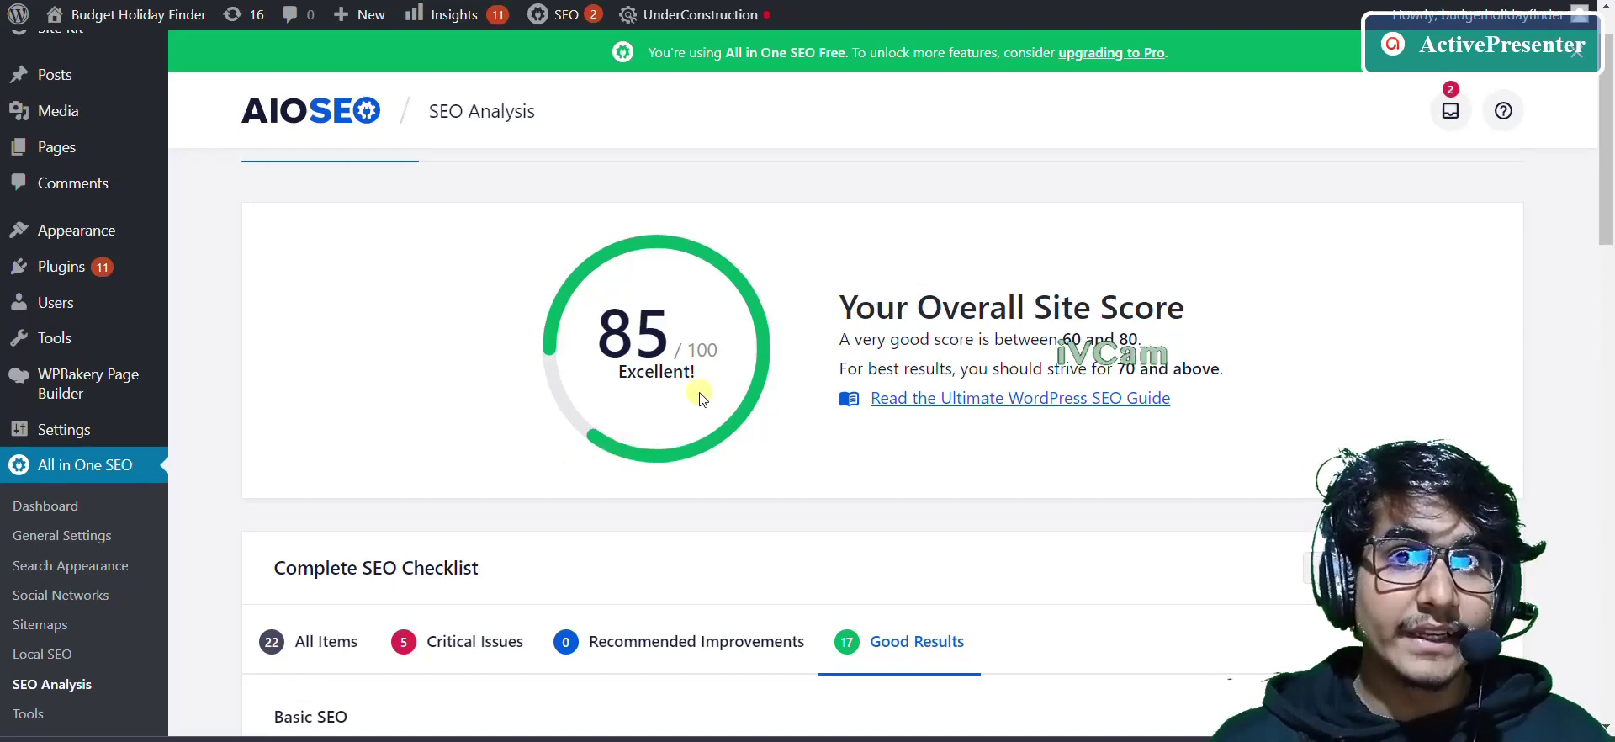
{"action": "scroll", "coordinate": [698, 394], "scroll_direction": "down", "scroll_amount": 2}
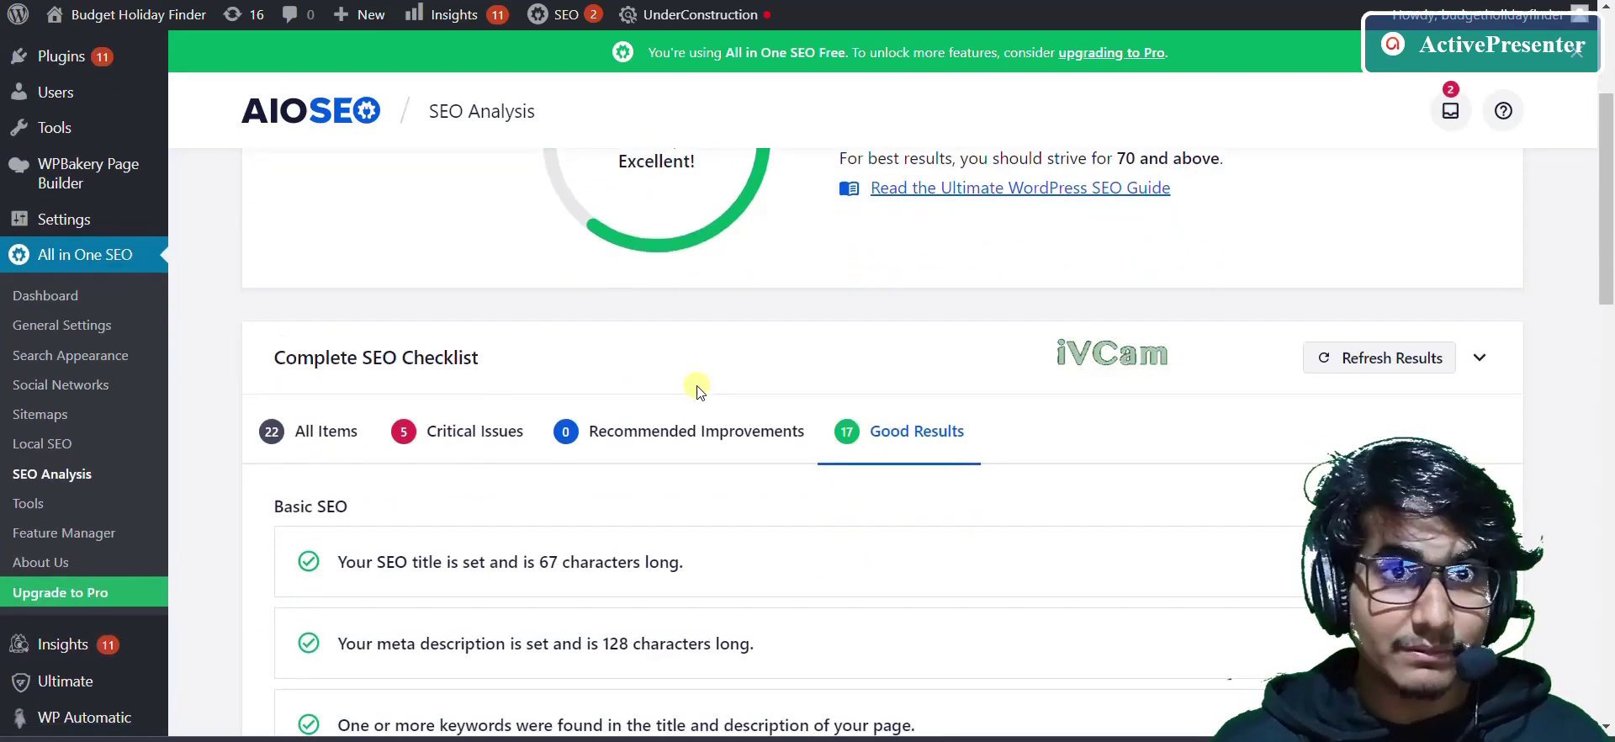
{"action": "scroll", "coordinate": [673, 395], "scroll_direction": "up", "scroll_amount": 3}
{"action": "scroll", "coordinate": [534, 324], "scroll_direction": "down", "scroll_amount": 1}
{"action": "scroll", "coordinate": [505, 317], "scroll_direction": "down", "scroll_amount": 3}
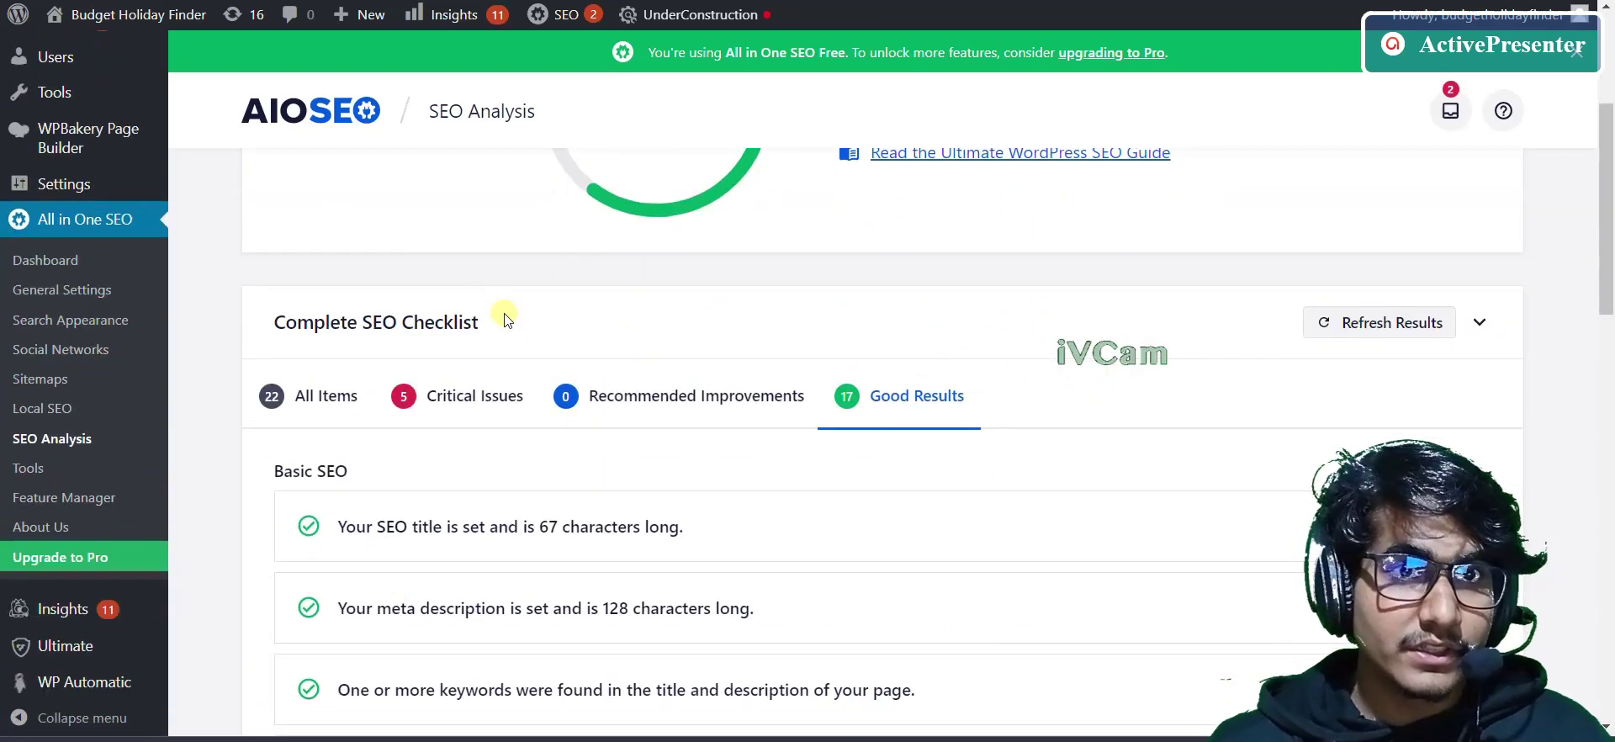
{"action": "scroll", "coordinate": [484, 303], "scroll_direction": "up", "scroll_amount": 2}
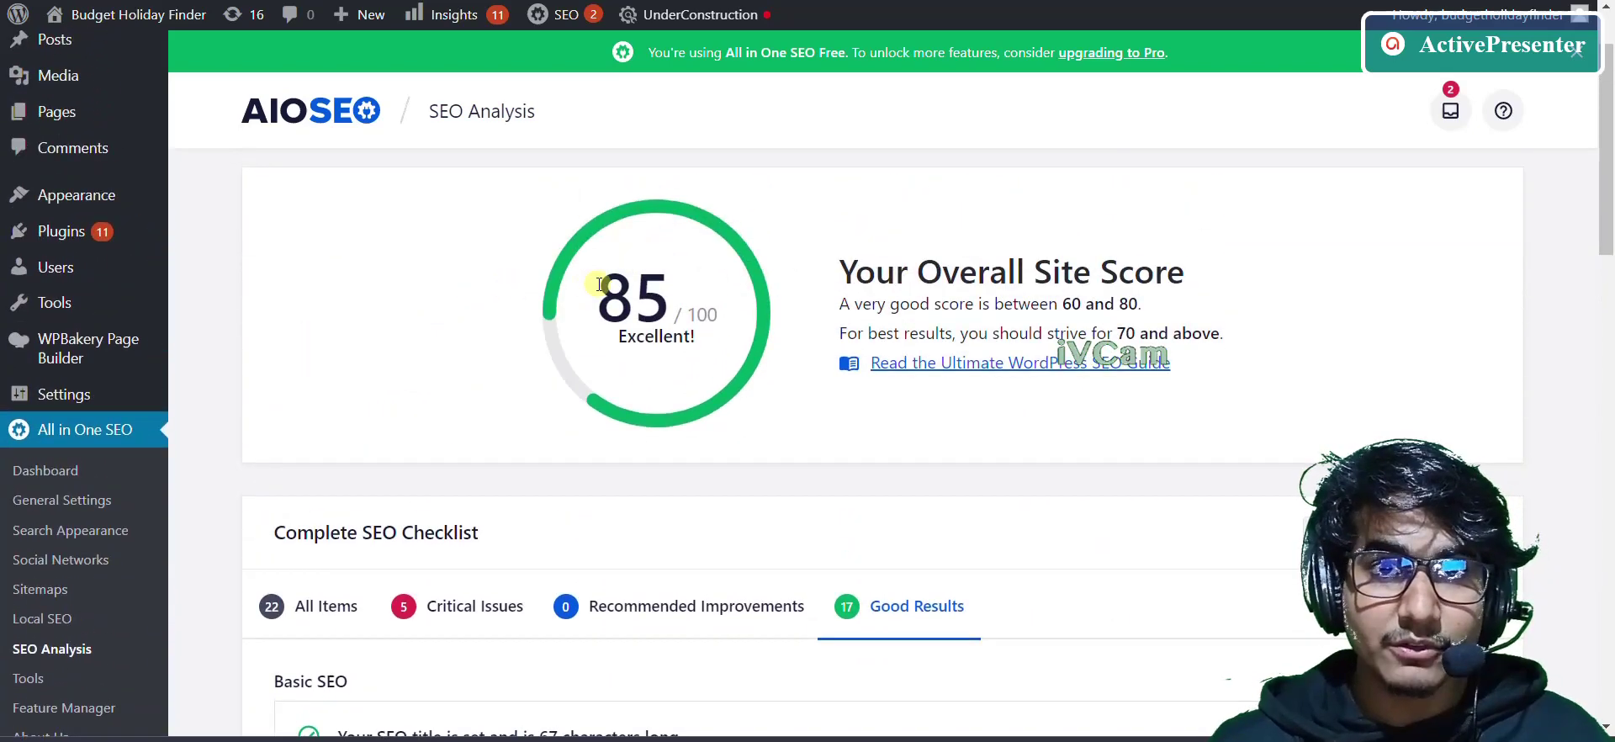
{"action": "left_click_drag", "start_coordinate": [599, 288], "coordinate": [725, 354]}
{"action": "scroll", "coordinate": [341, 311], "scroll_direction": "down", "scroll_amount": 3}
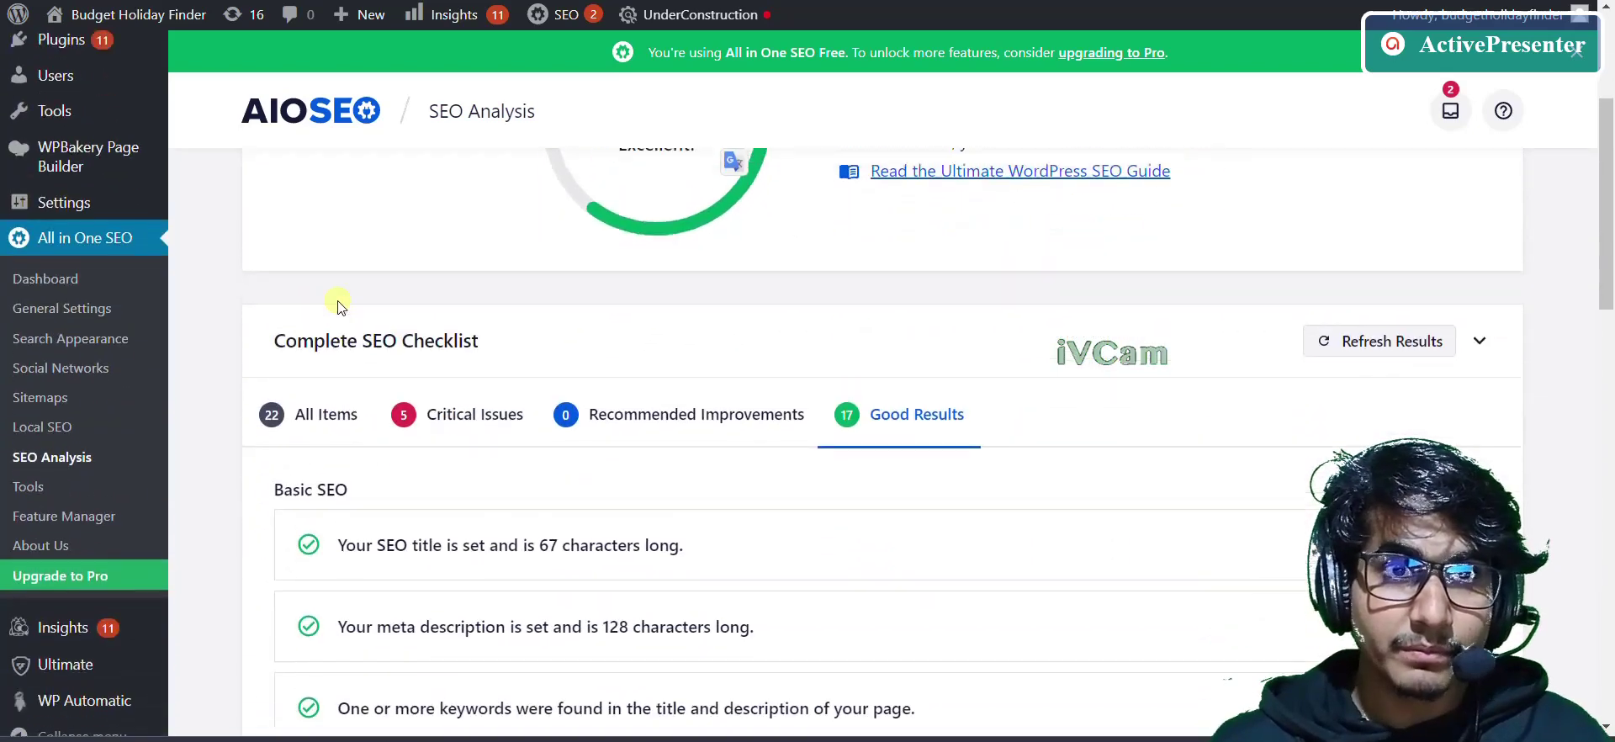
{"action": "scroll", "coordinate": [336, 303], "scroll_direction": "up", "scroll_amount": 4}
Step: Go to the Add Plugins page via Plugins > Add New
{"action": "left_click", "coordinate": [118, 337]}
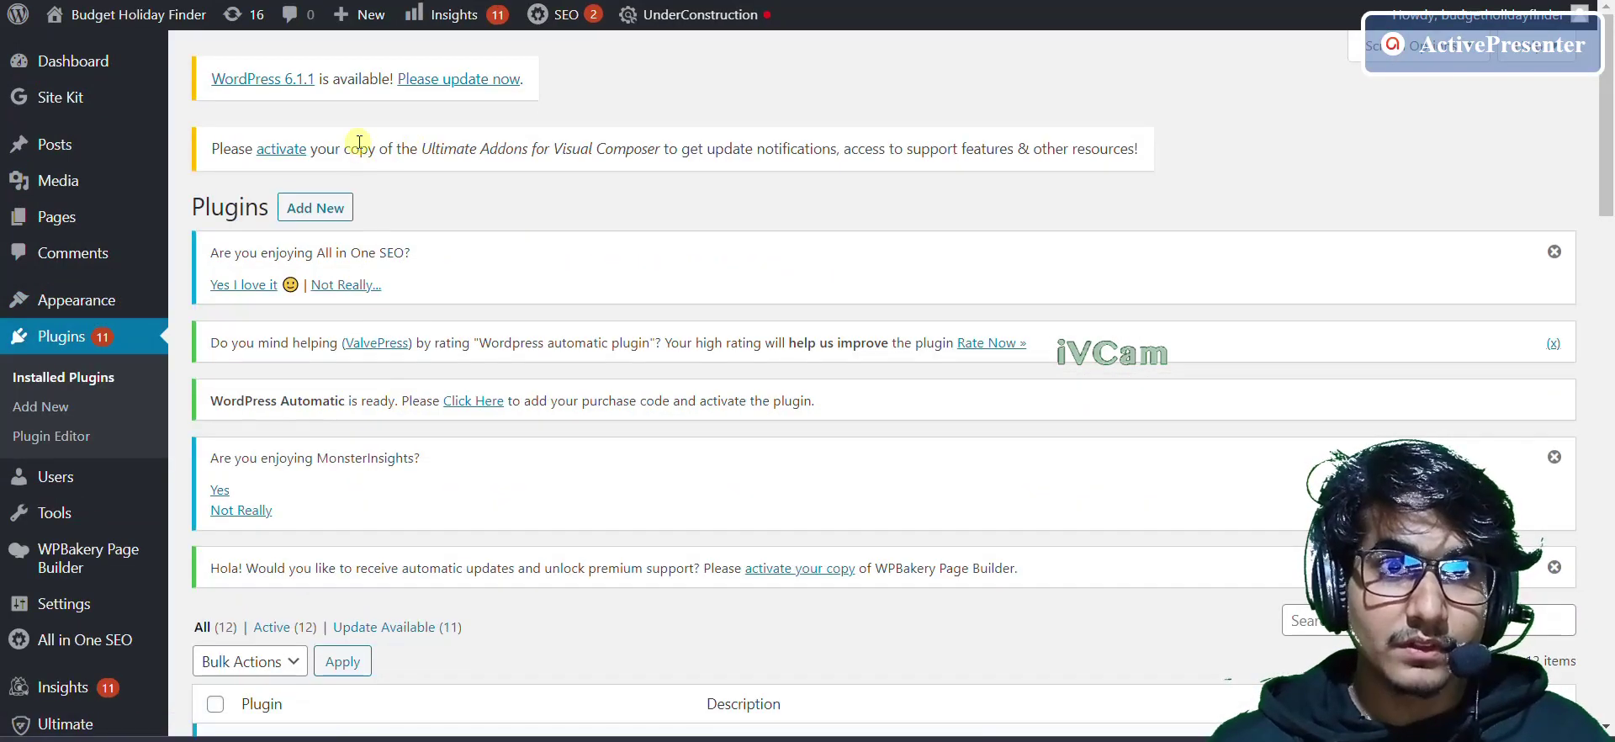
{"action": "left_click", "coordinate": [343, 211]}
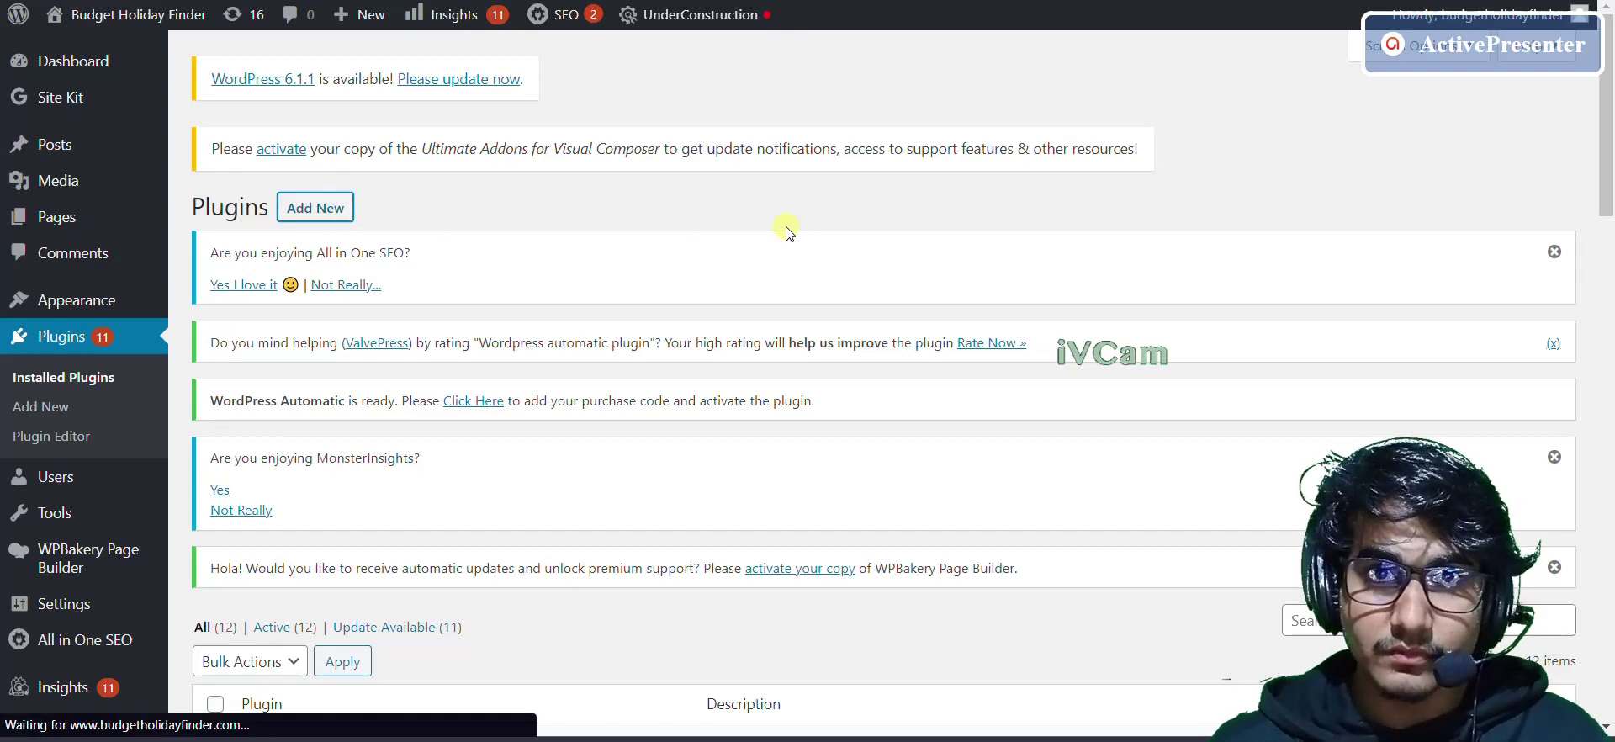
{"action": "scroll", "coordinate": [1093, 286], "scroll_direction": "down", "scroll_amount": 2}
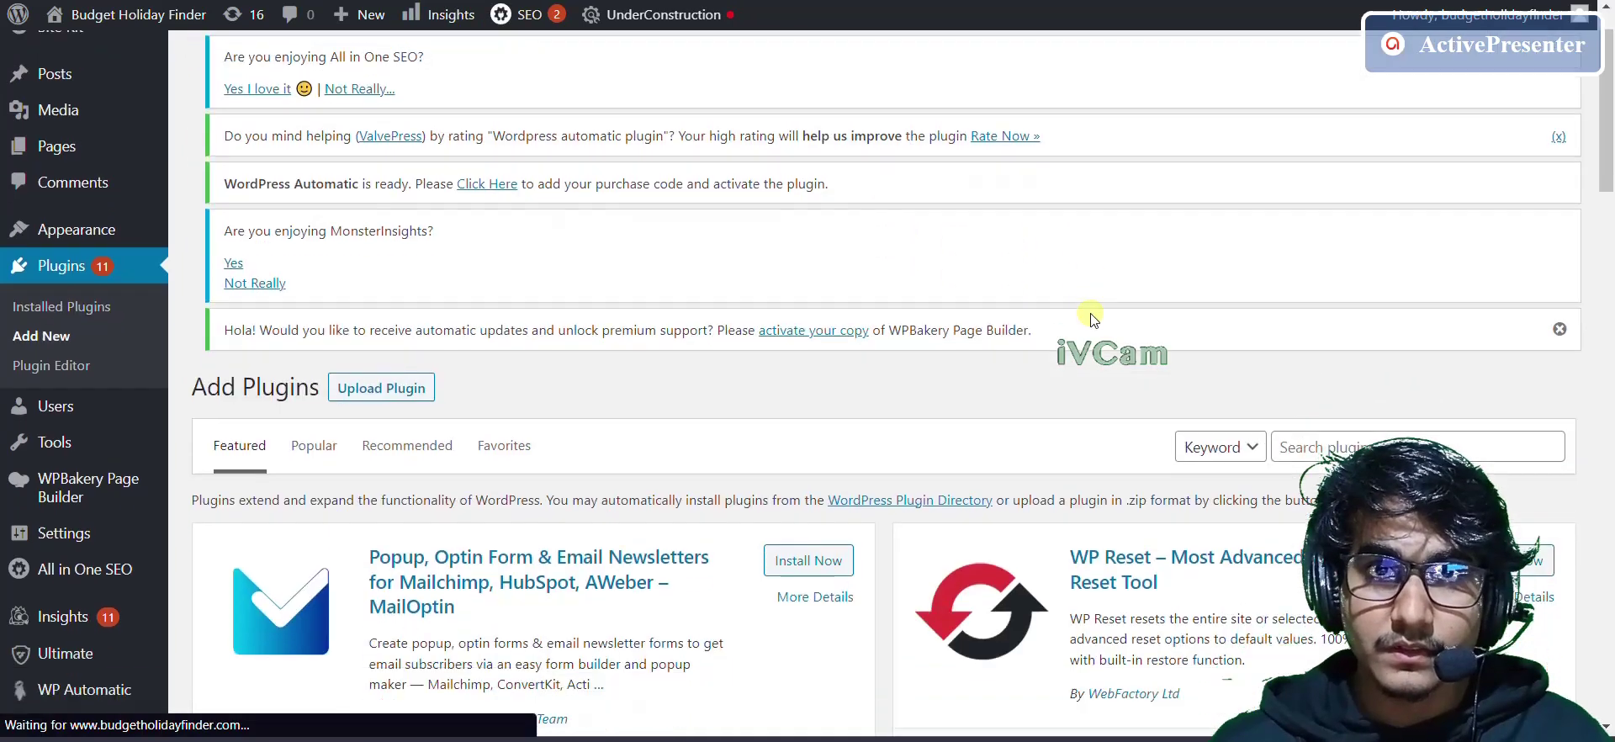
{"action": "scroll", "coordinate": [1337, 311], "scroll_direction": "down", "scroll_amount": 1}
Step: Search the plugin directory for 'Add Expires Headers'
{"action": "left_click", "coordinate": [1324, 268]}
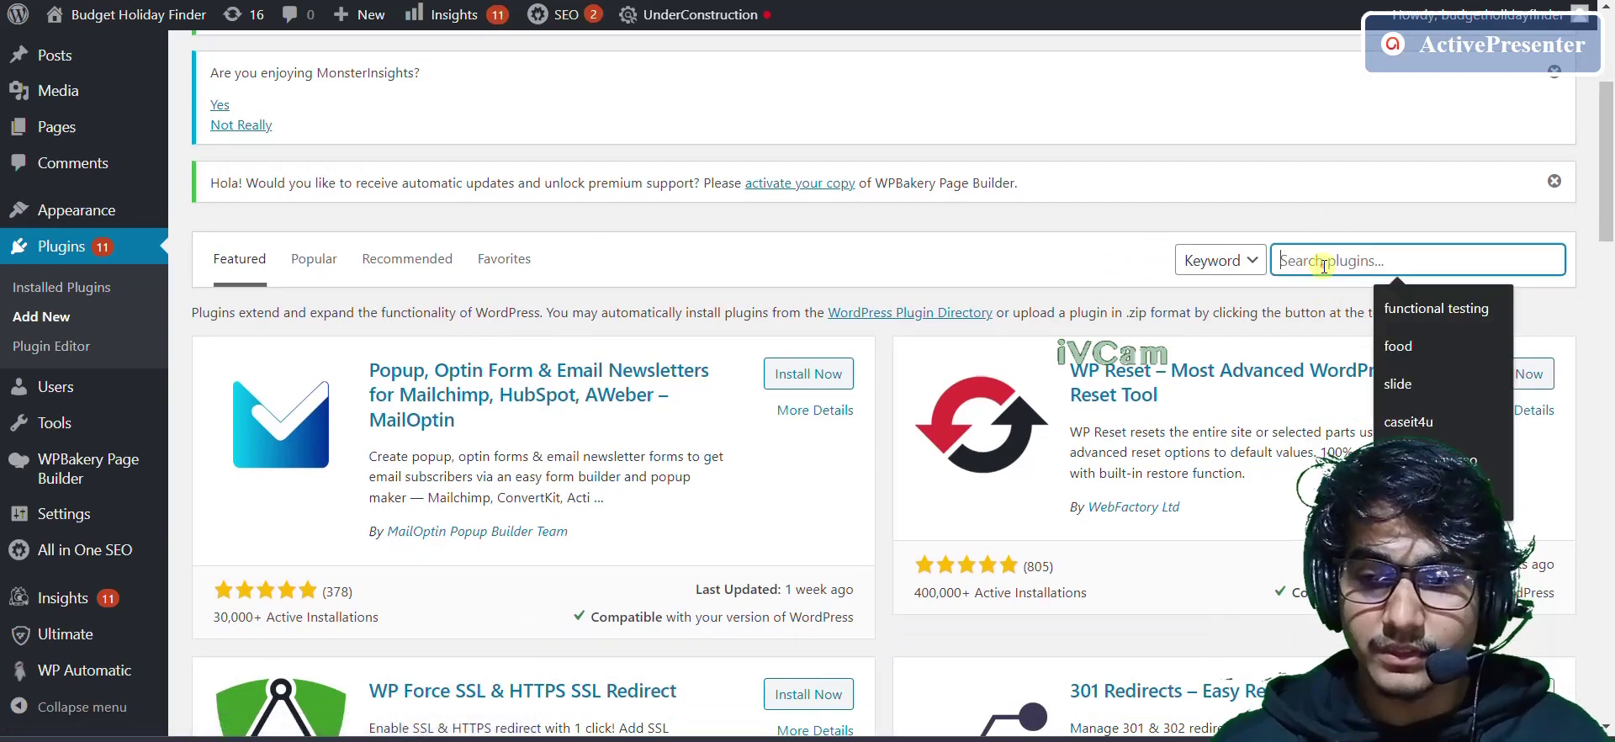
{"action": "key", "text": "Return"}
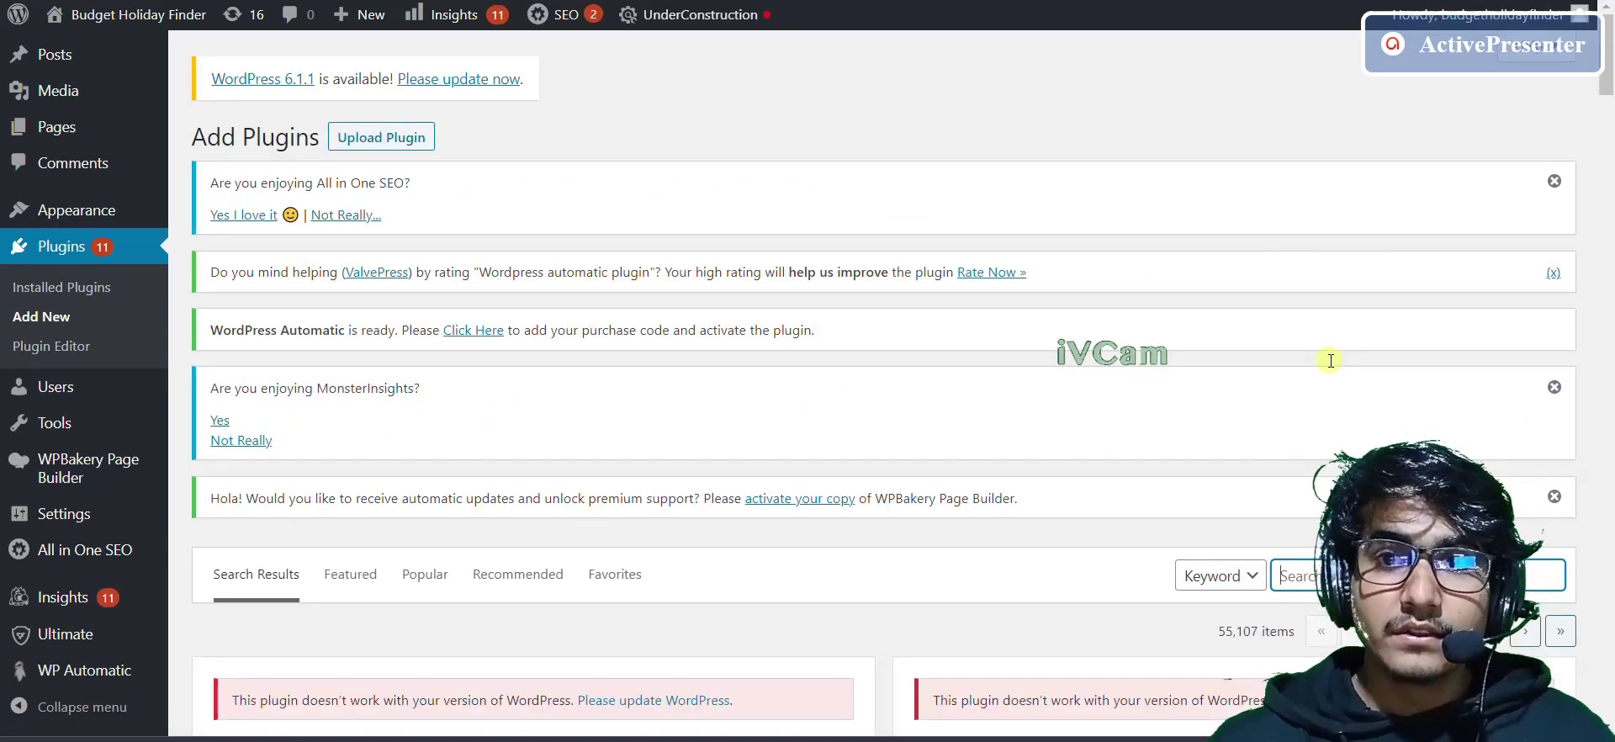
{"action": "scroll", "coordinate": [1330, 361], "scroll_direction": "down", "scroll_amount": 1}
{"action": "type", "text": "Add Expi"}
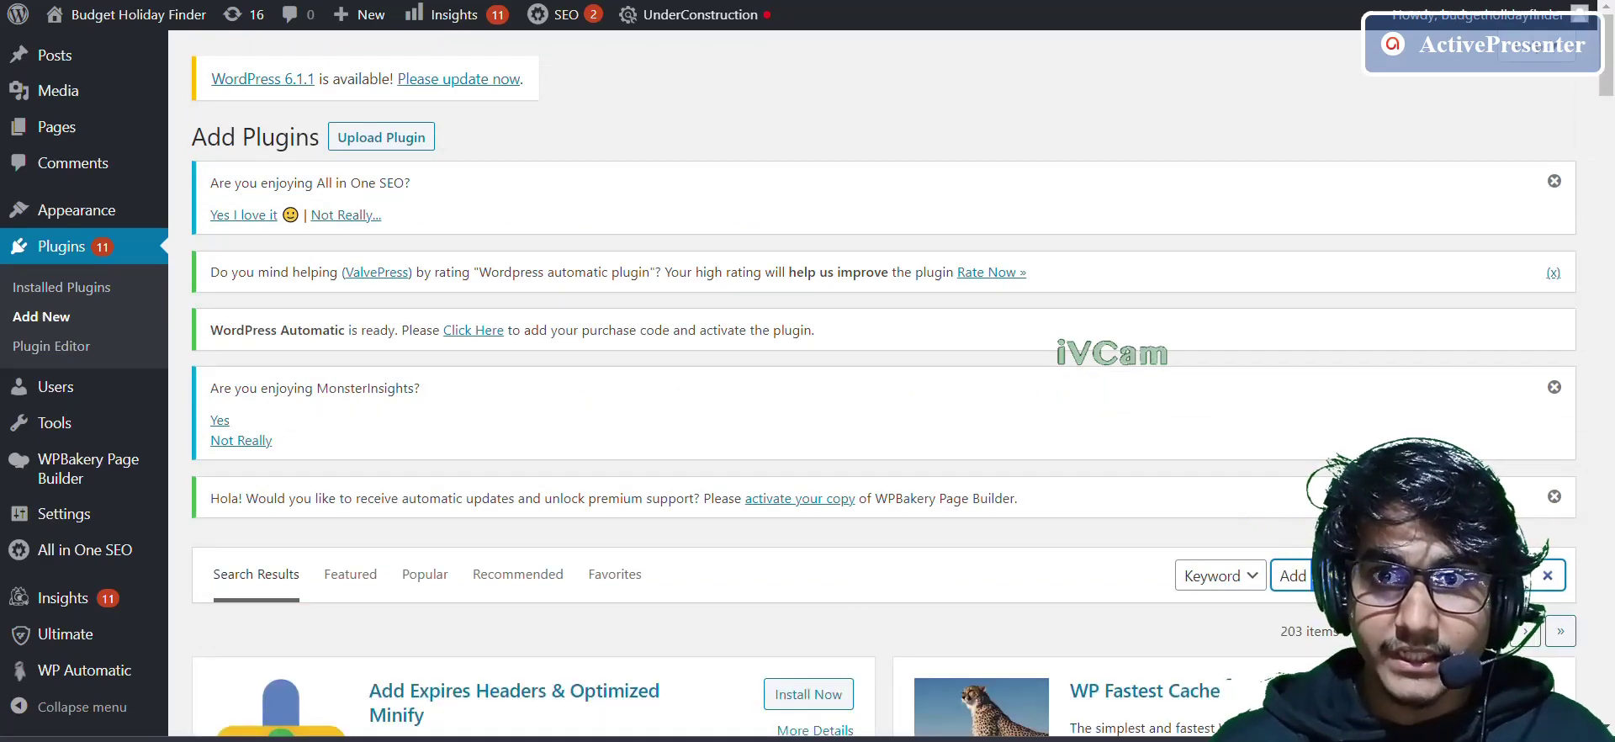
{"action": "scroll", "coordinate": [1279, 572], "scroll_direction": "down", "scroll_amount": 3}
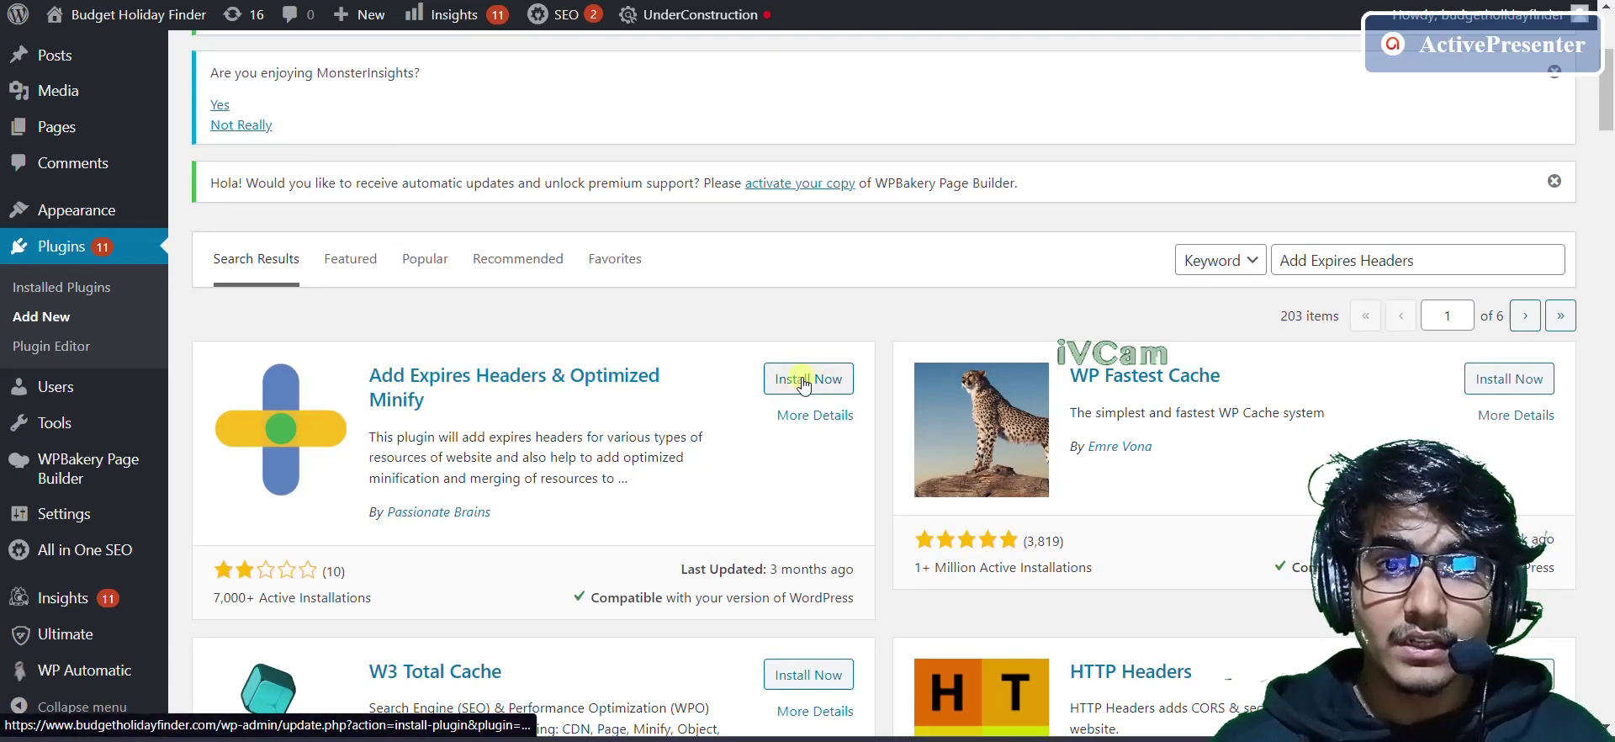
{"action": "key", "text": "F5"}
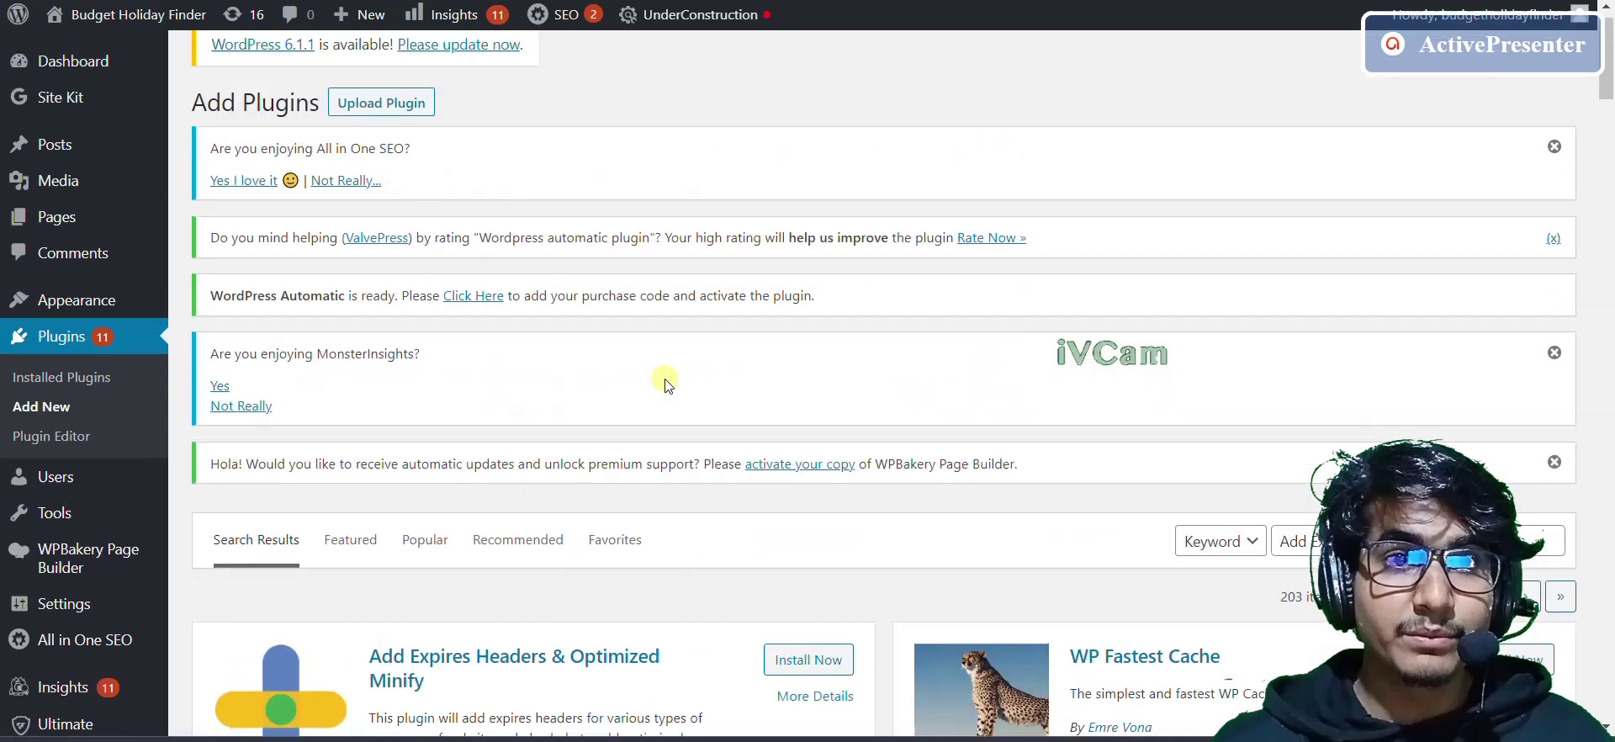
{"action": "scroll", "coordinate": [664, 385], "scroll_direction": "down", "scroll_amount": 1}
{"action": "scroll", "coordinate": [664, 385], "scroll_direction": "down", "scroll_amount": 1}
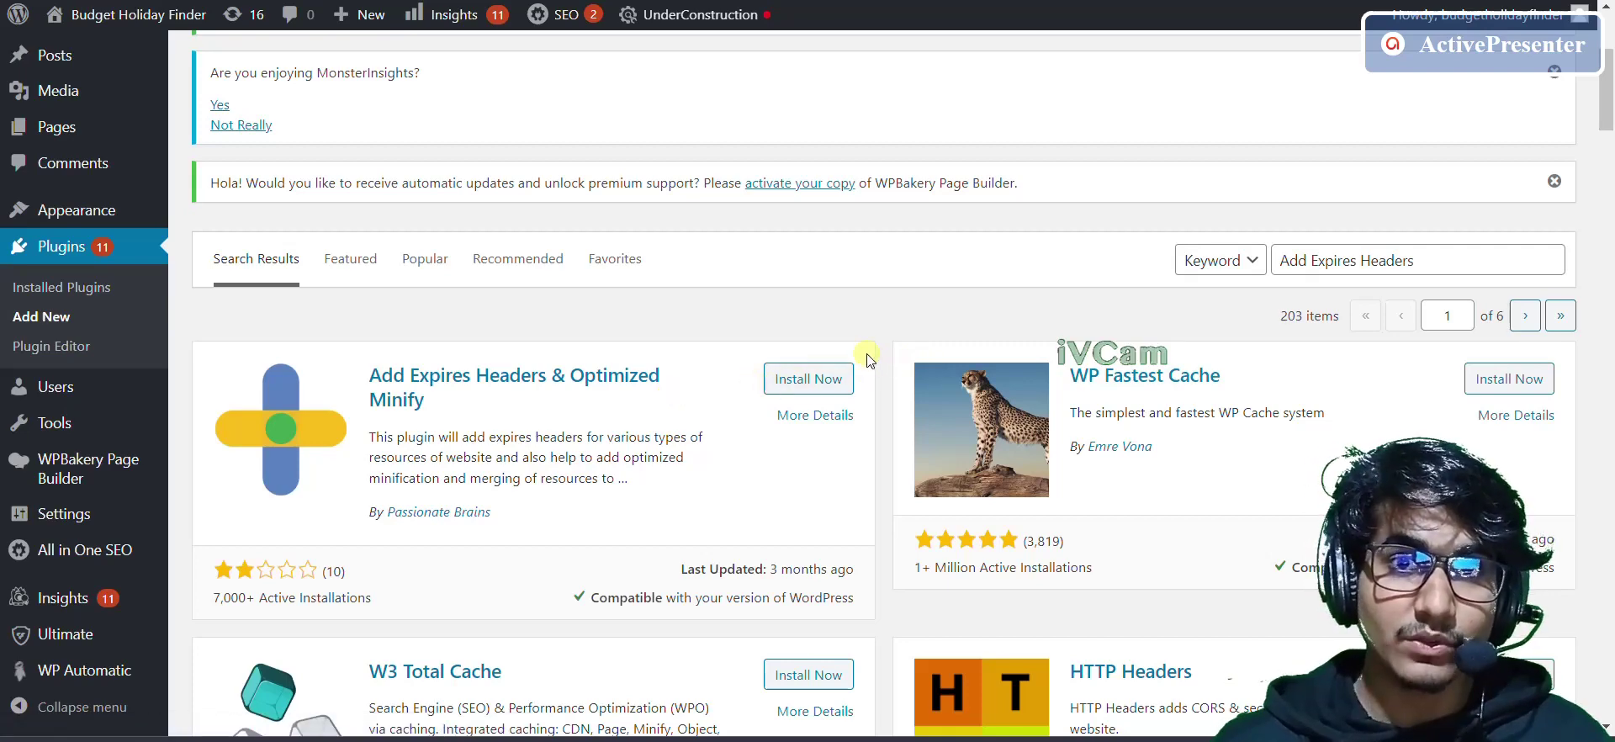
{"action": "scroll", "coordinate": [870, 360], "scroll_direction": "down", "scroll_amount": 2}
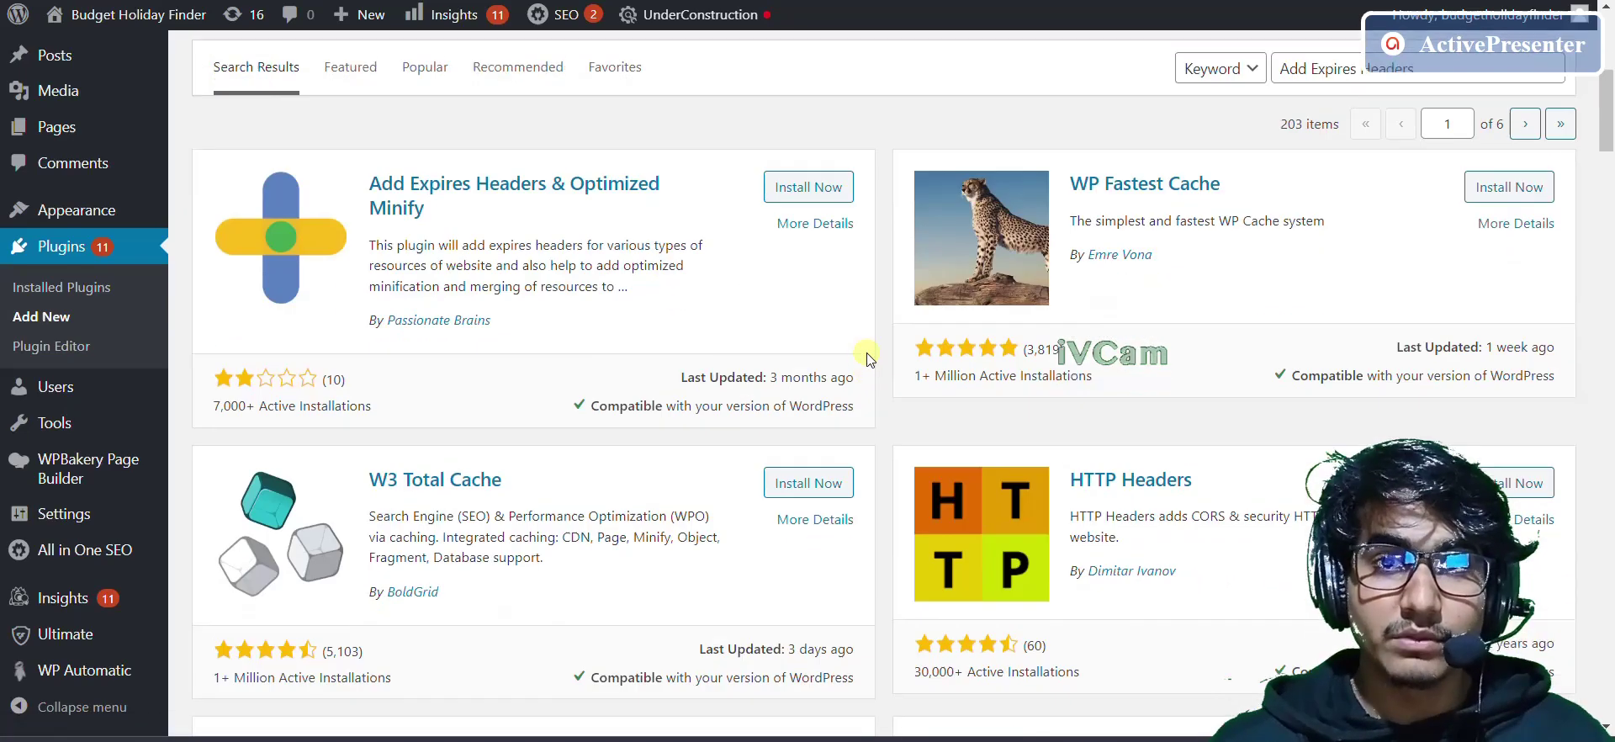
{"action": "scroll", "coordinate": [869, 360], "scroll_direction": "up", "scroll_amount": 3}
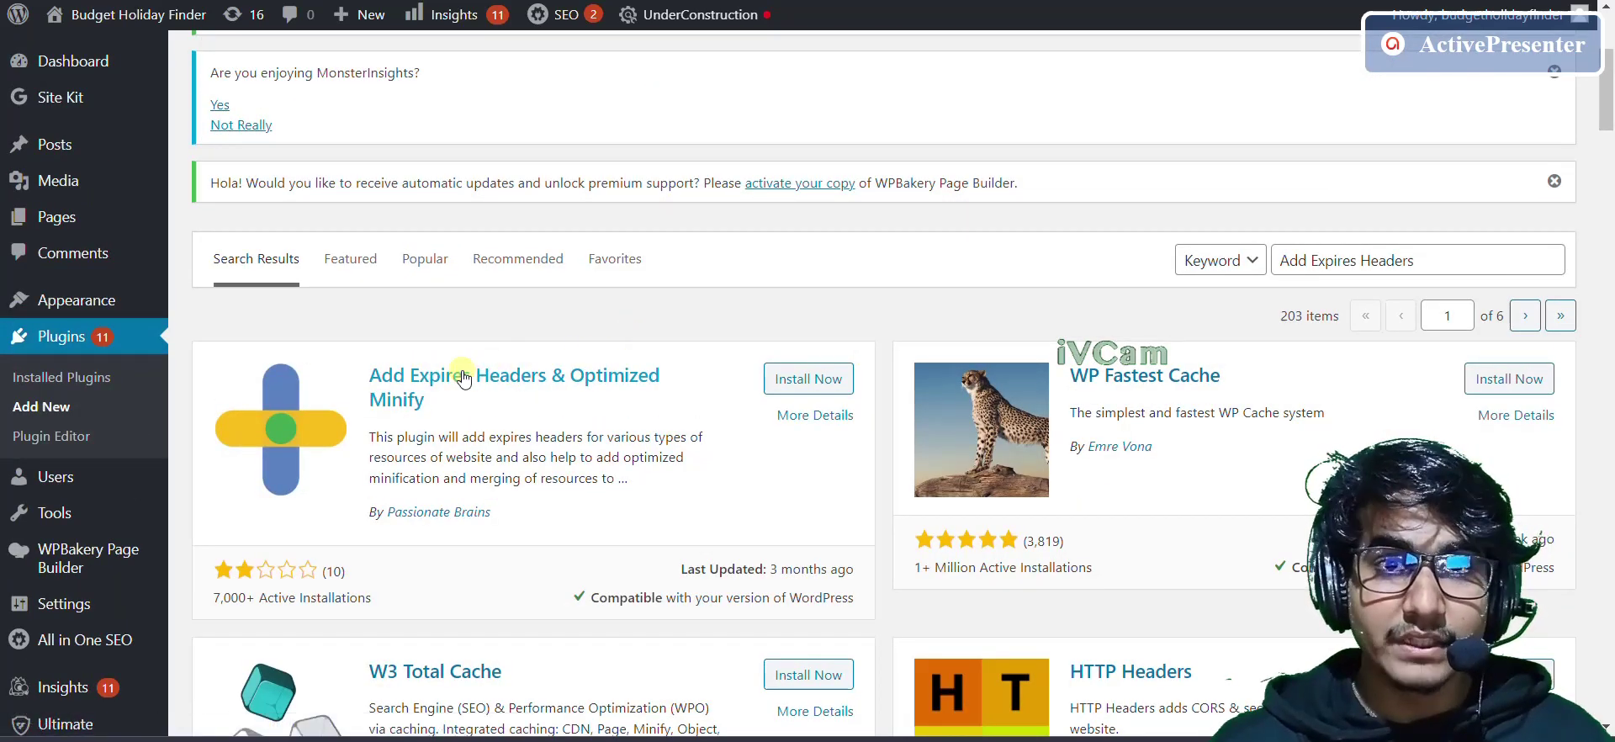
{"action": "scroll", "coordinate": [572, 370], "scroll_direction": "up", "scroll_amount": 2}
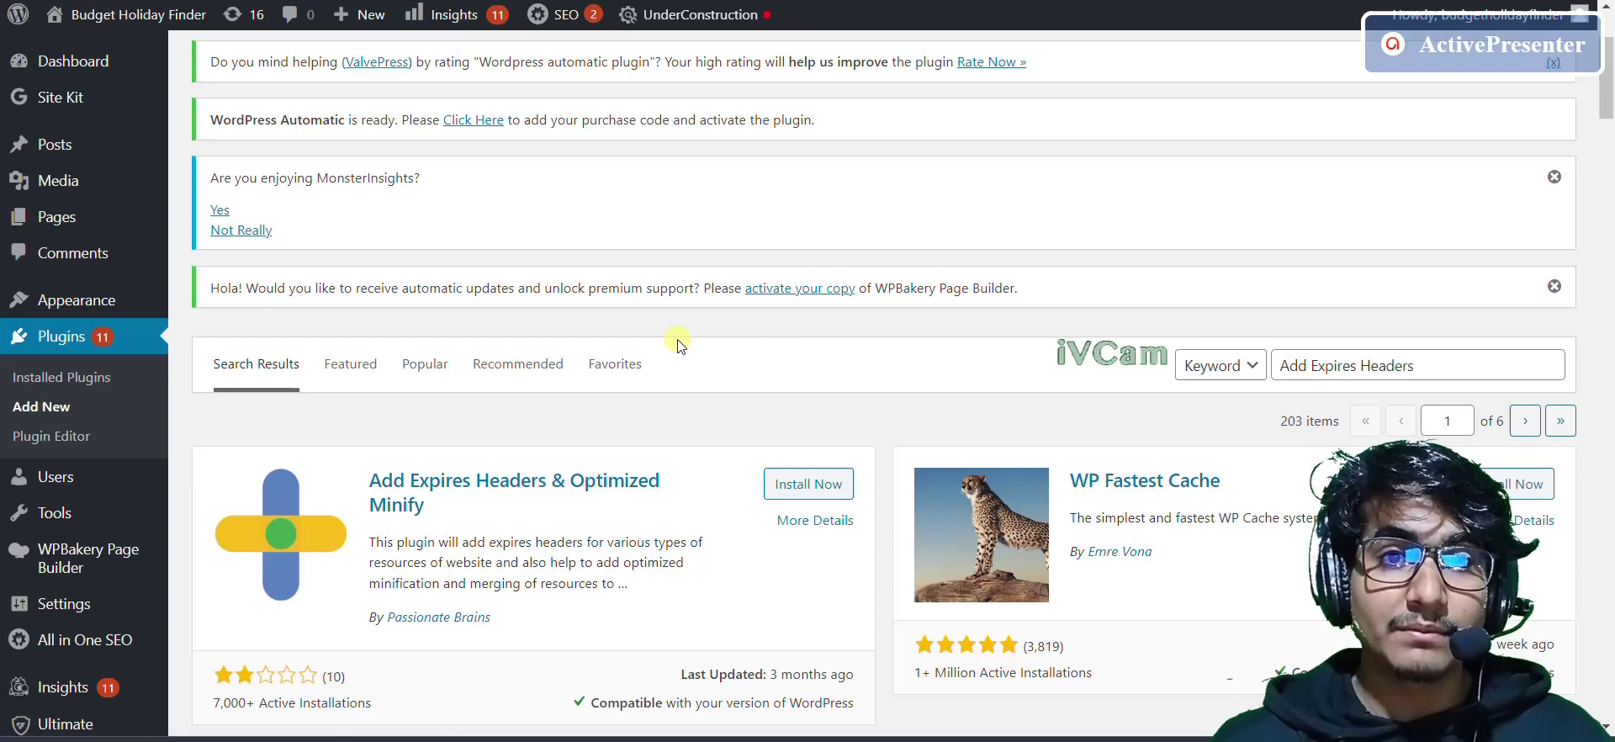
{"action": "scroll", "coordinate": [680, 345], "scroll_direction": "down", "scroll_amount": 1}
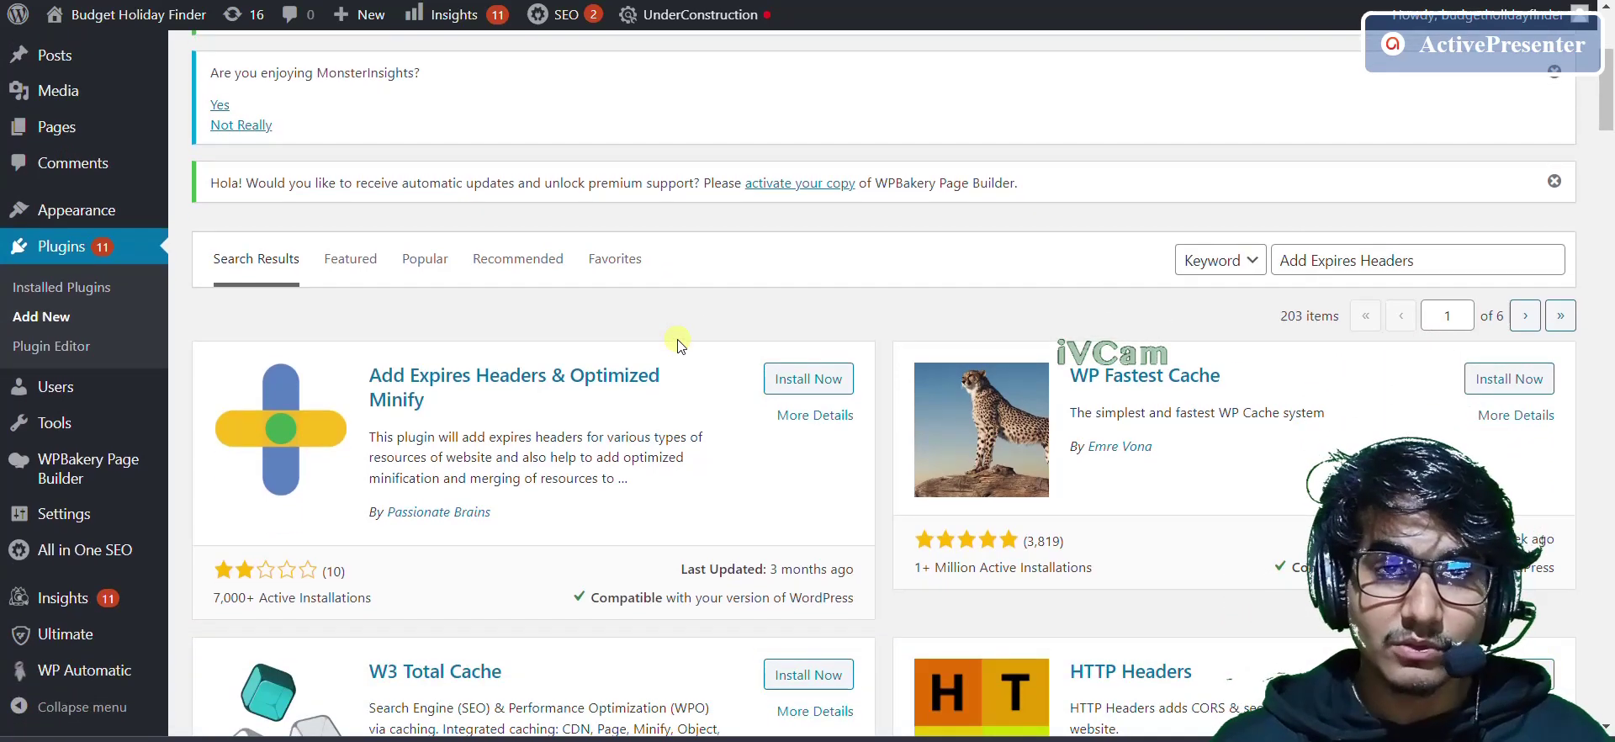